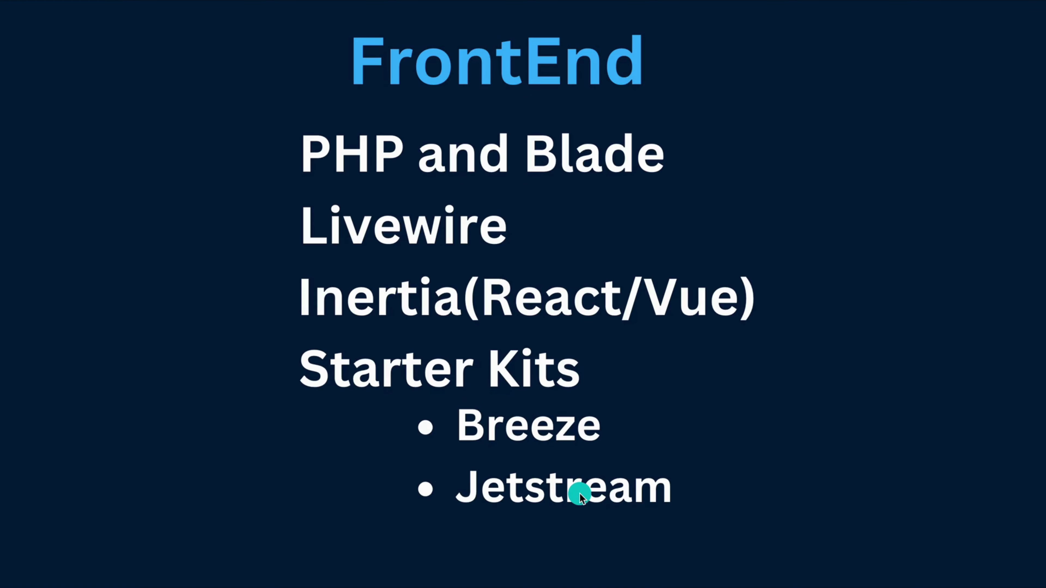
Bring up the macOS app switcher with Google Chrome highlighted
{"action": "key", "text": "super+Tab"}
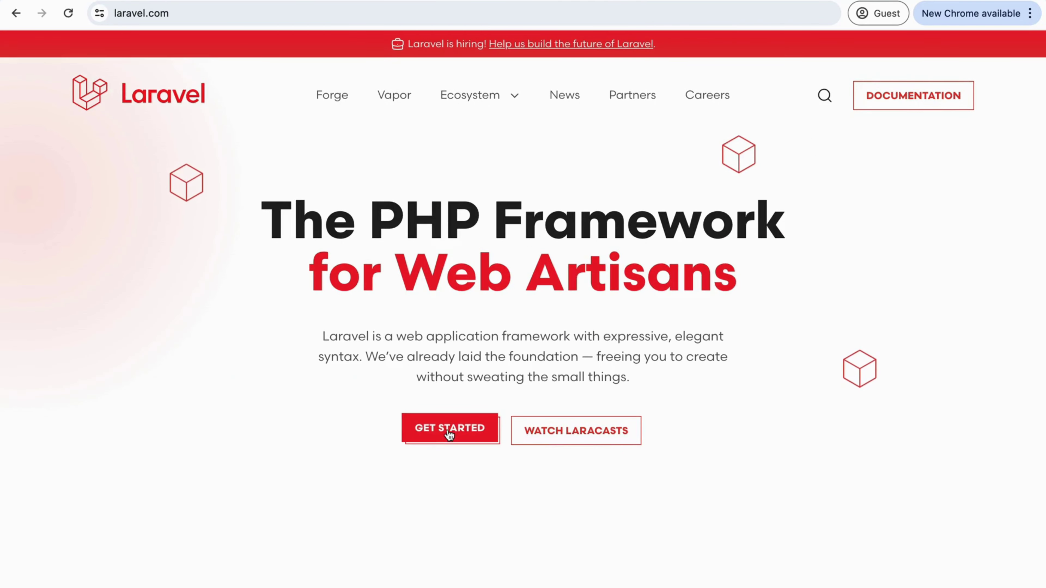
Open the Laravel 11.x Frontend docs page and scroll to its PHP and Blade section
{"action": "left_click", "coordinate": [449, 437]}
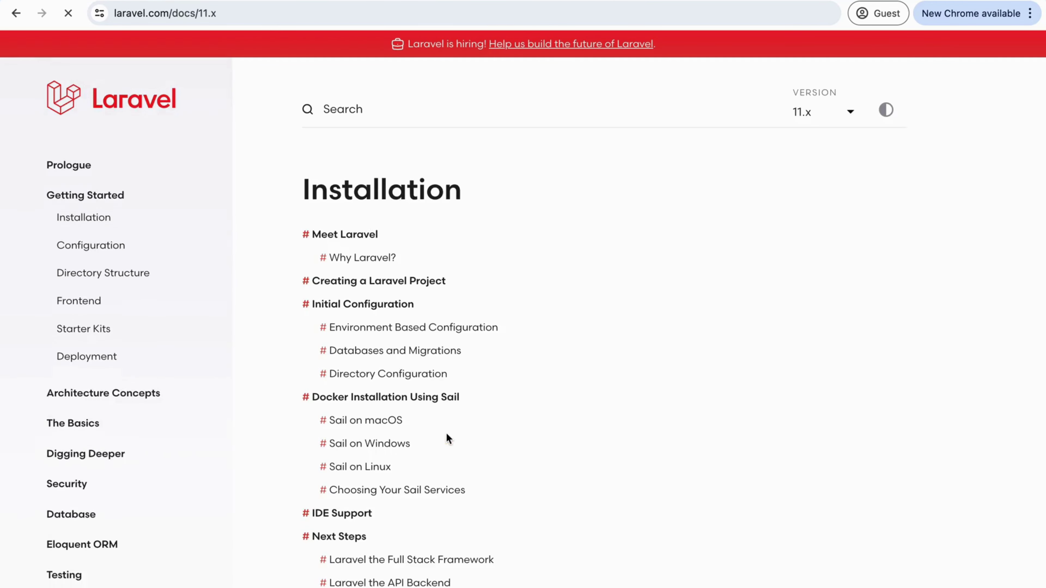
{"action": "left_click", "coordinate": [68, 310]}
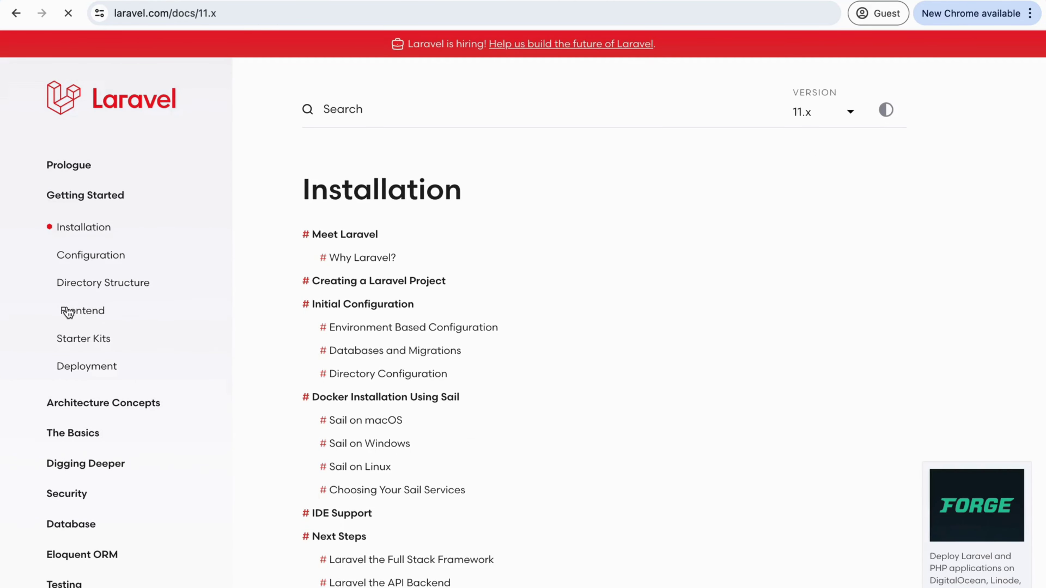
{"action": "scroll", "coordinate": [538, 289], "scroll_direction": "down", "scroll_amount": 6}
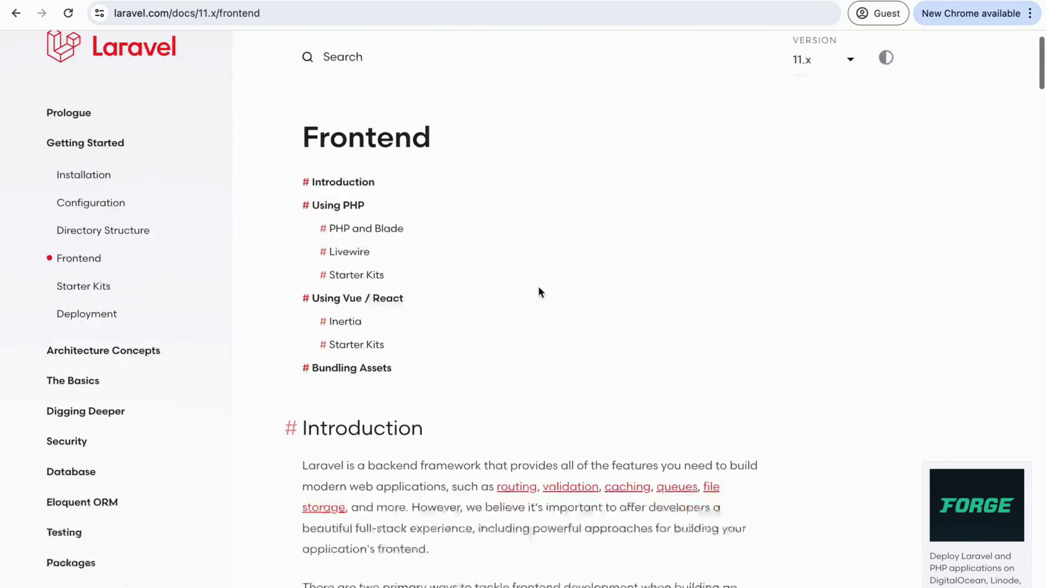
{"action": "scroll", "coordinate": [538, 289], "scroll_direction": "down", "scroll_amount": 12}
{"action": "scroll", "coordinate": [539, 290], "scroll_direction": "up", "scroll_amount": 2}
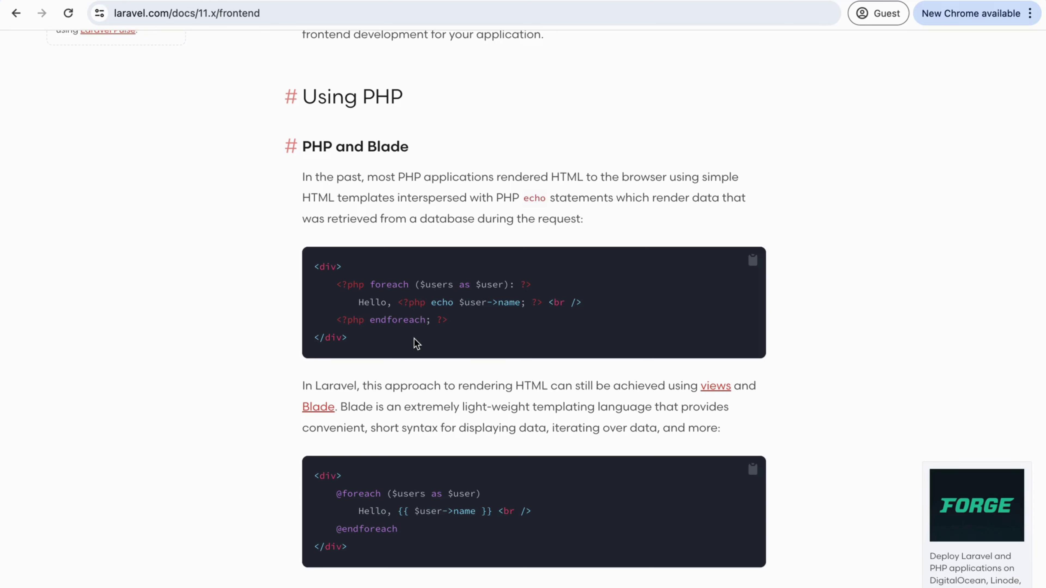
{"action": "scroll", "coordinate": [416, 343], "scroll_direction": "down", "scroll_amount": 5}
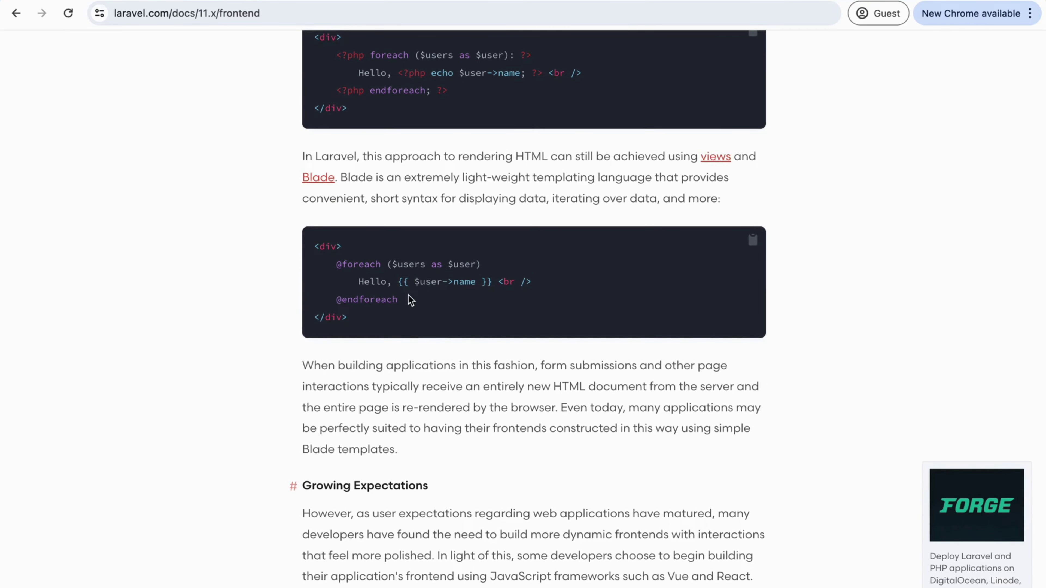
{"action": "scroll", "coordinate": [409, 299], "scroll_direction": "up", "scroll_amount": 4}
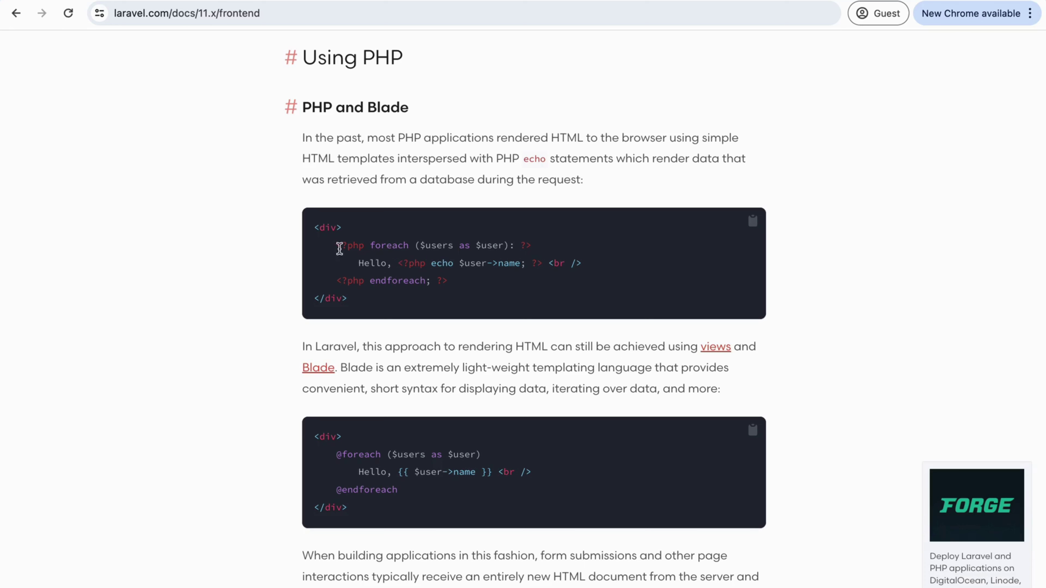
Highlight the plain PHP foreach line and the Hello echo line in turn
{"action": "left_click_drag", "start_coordinate": [333, 245], "coordinate": [559, 247]}
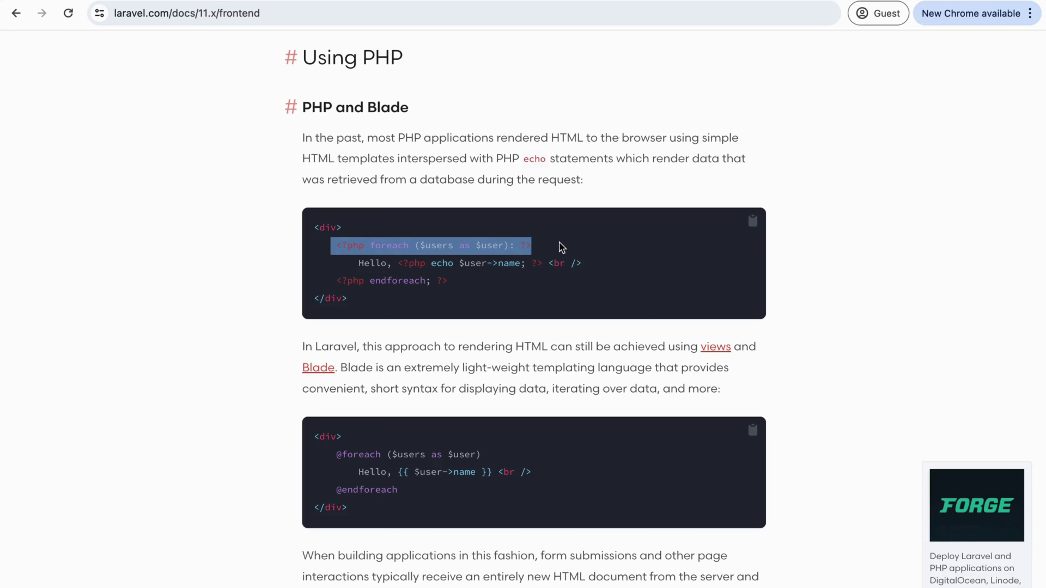
{"action": "left_click", "coordinate": [396, 247]}
{"action": "left_click_drag", "start_coordinate": [330, 246], "coordinate": [534, 258]}
{"action": "left_click", "coordinate": [533, 259]}
{"action": "left_click_drag", "start_coordinate": [342, 263], "coordinate": [605, 271]}
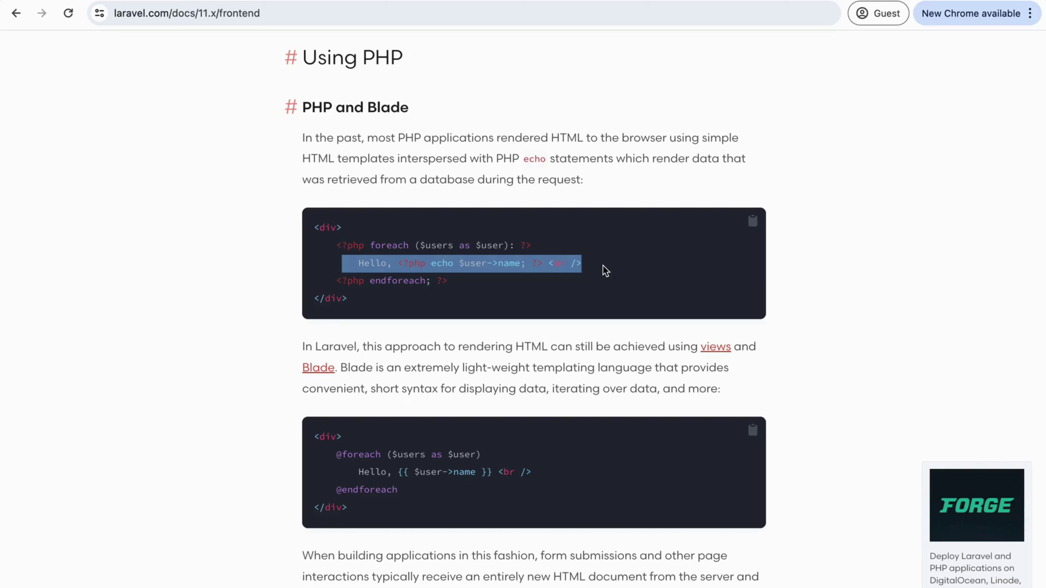
{"action": "left_click", "coordinate": [469, 283]}
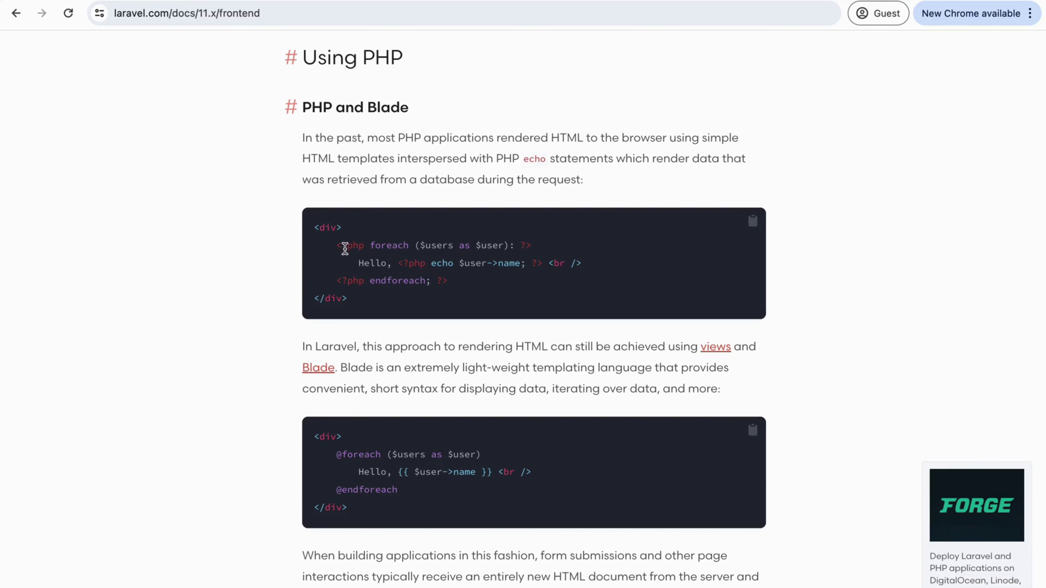
{"action": "left_click_drag", "start_coordinate": [340, 244], "coordinate": [607, 255]}
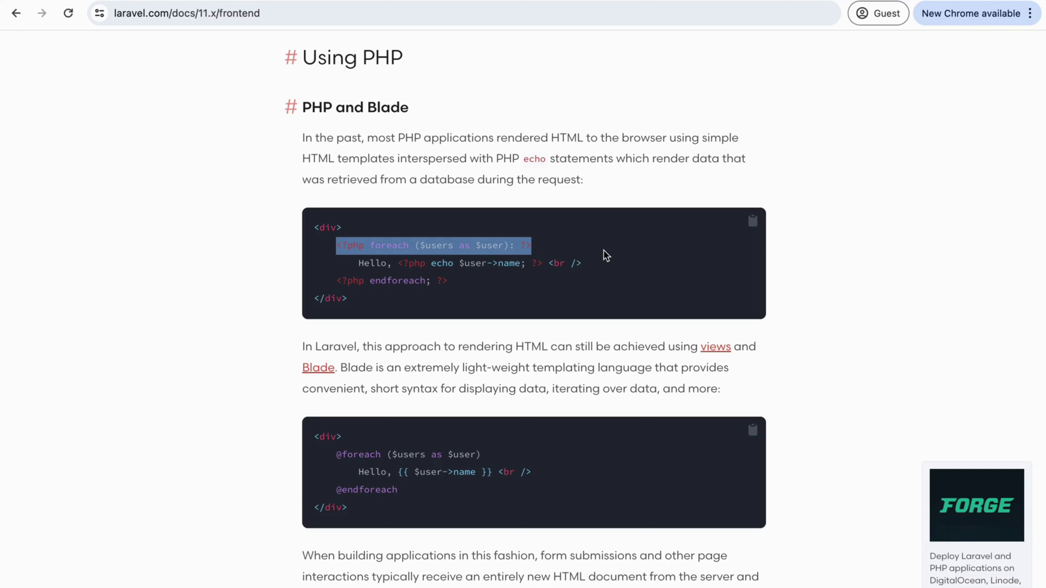
{"action": "left_click", "coordinate": [423, 284]}
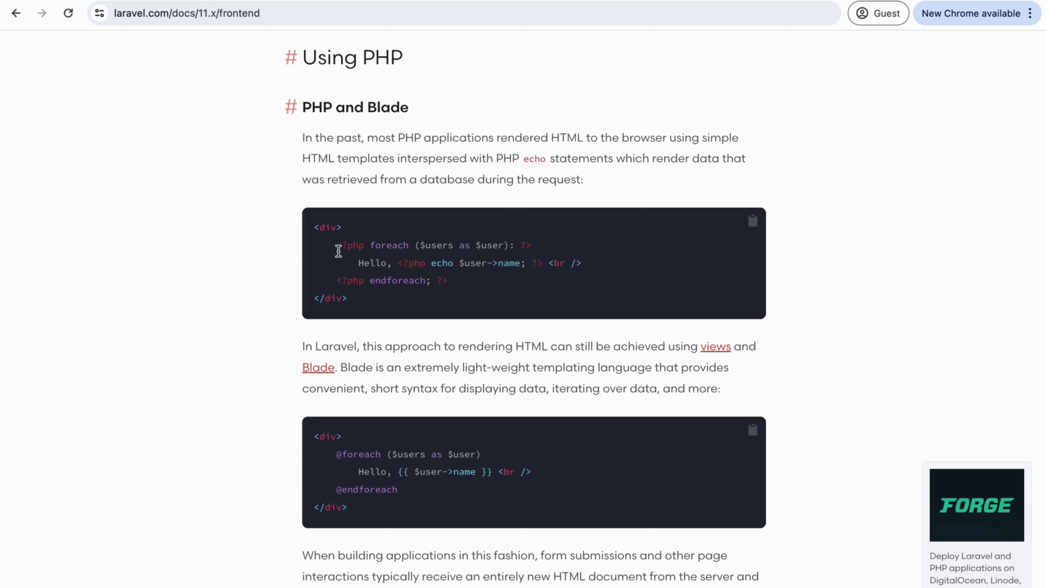
{"action": "left_click_drag", "start_coordinate": [336, 244], "coordinate": [559, 248]}
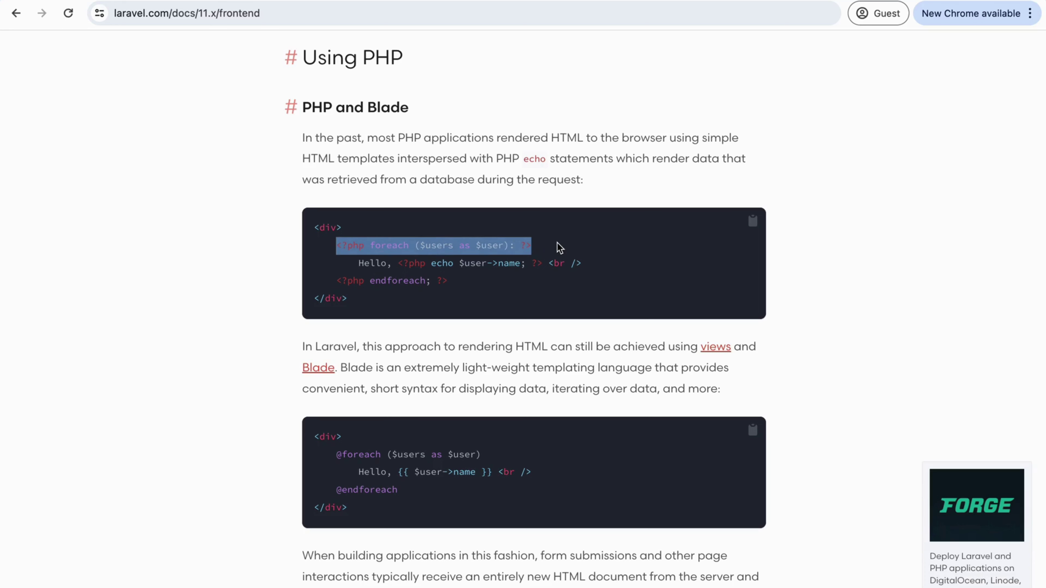
{"action": "left_click", "coordinate": [560, 247]}
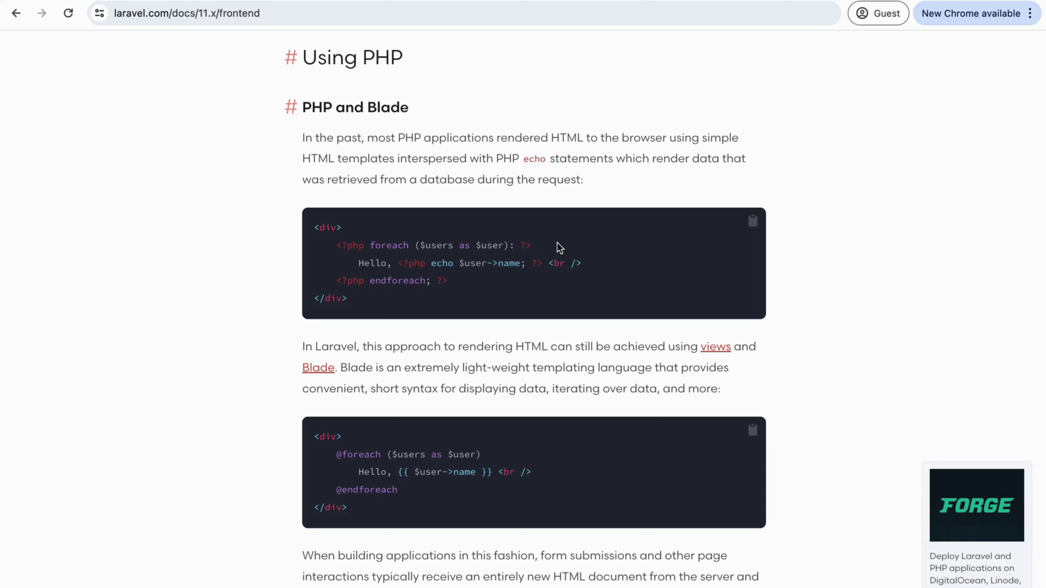
{"action": "scroll", "coordinate": [559, 248], "scroll_direction": "down", "scroll_amount": 5}
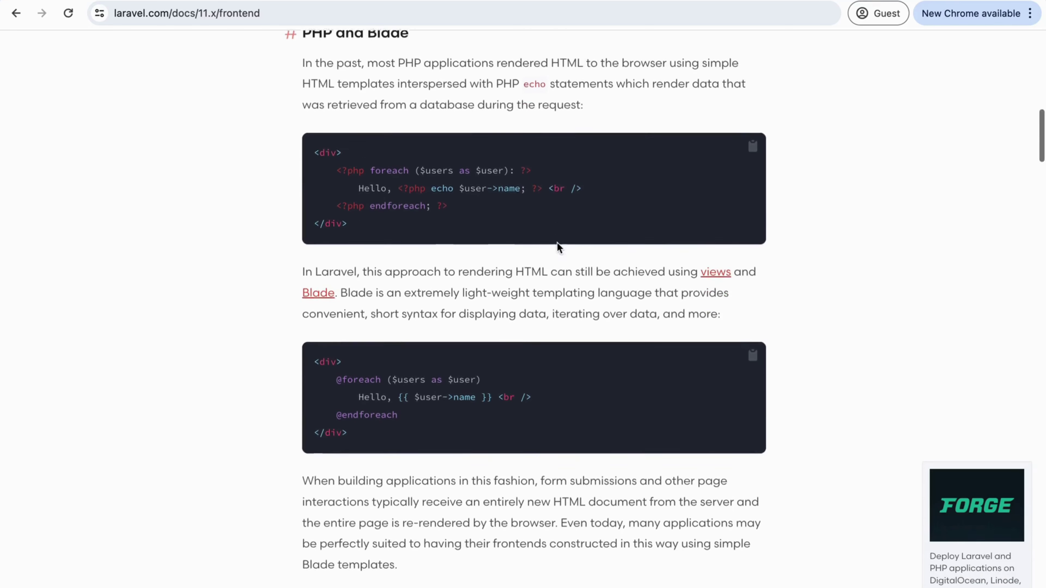
{"action": "scroll", "coordinate": [559, 248], "scroll_direction": "up", "scroll_amount": 1}
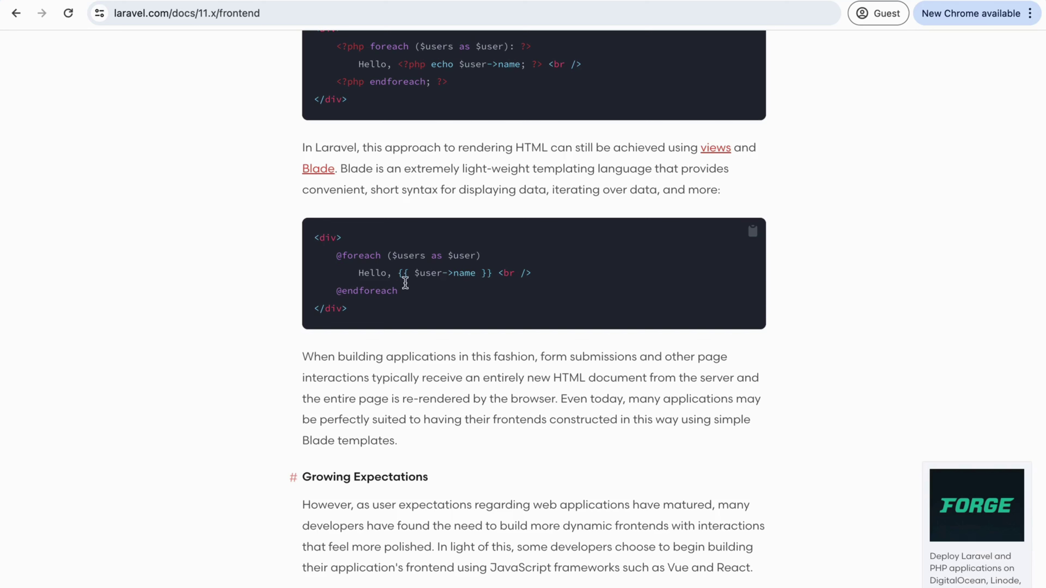
{"action": "left_click_drag", "start_coordinate": [337, 255], "coordinate": [413, 298]}
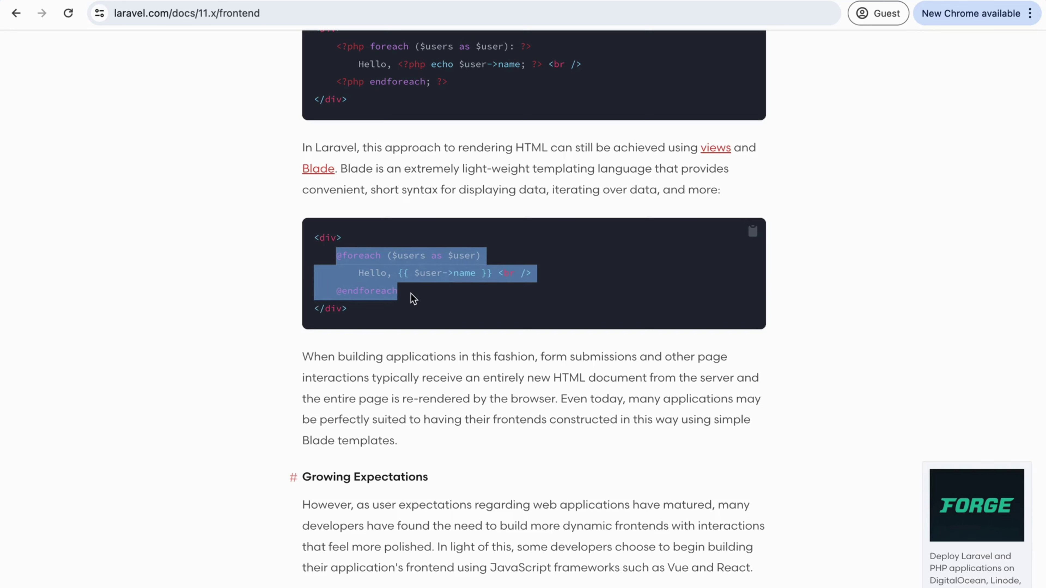
{"action": "left_click", "coordinate": [338, 253]}
{"action": "left_click_drag", "start_coordinate": [332, 256], "coordinate": [567, 262]}
{"action": "scroll", "coordinate": [454, 331], "scroll_direction": "up", "scroll_amount": 4}
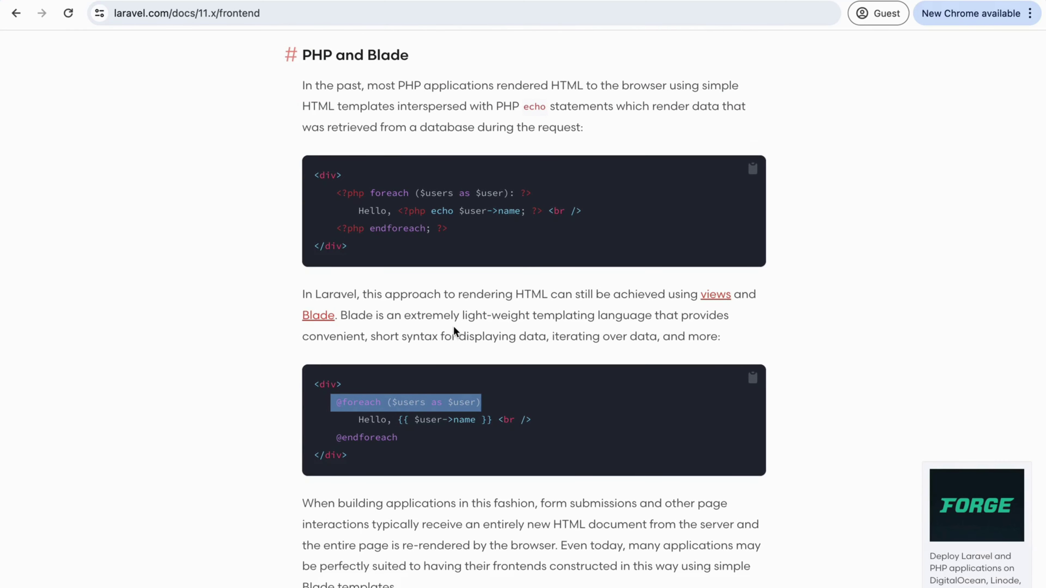
{"action": "key", "text": "super+Tab"}
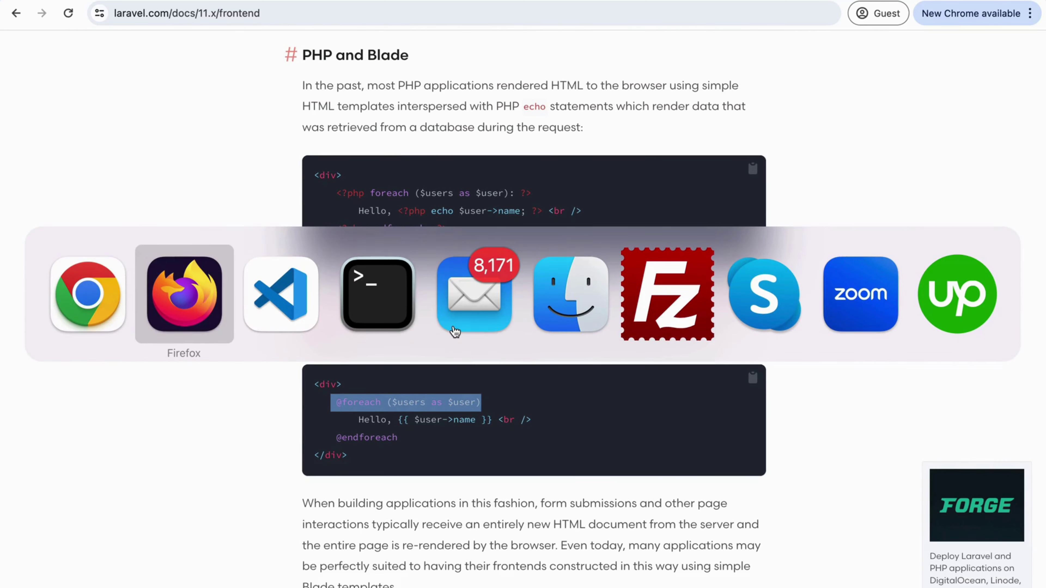
In Terminal, run `laravel new MyNewProject` and browse the starter kits, ending on No starter kit
{"action": "key", "text": "super+Tab"}
{"action": "key", "text": "super+Tab"}
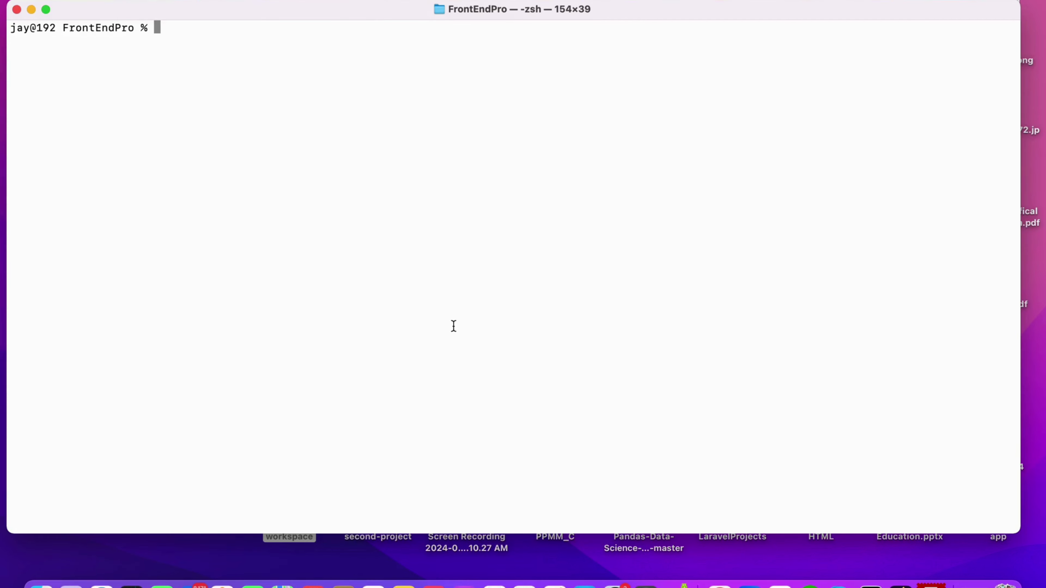
{"action": "type", "text": "php artisan breeze:install"}
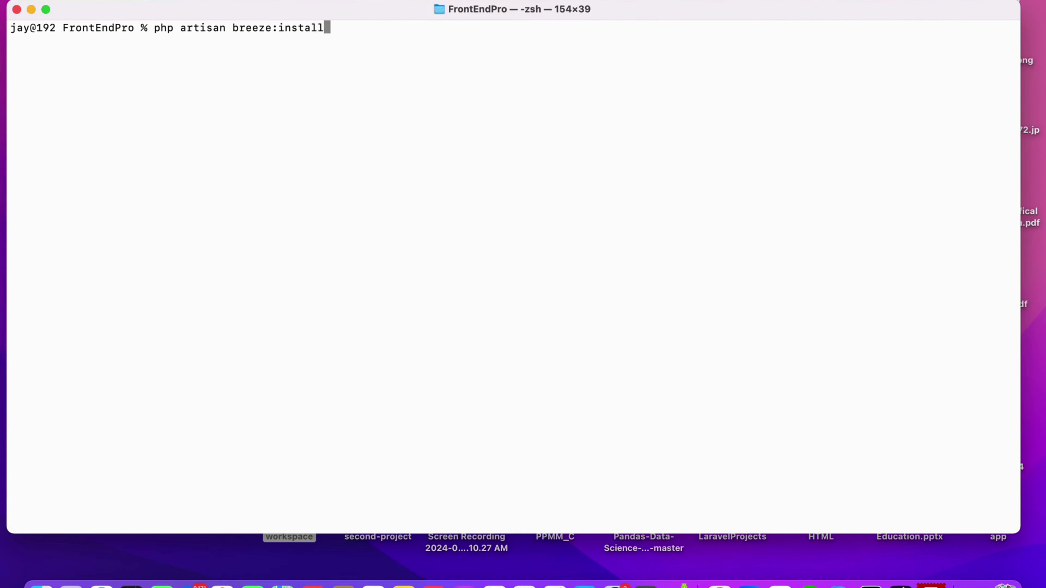
{"action": "key", "text": "Up"}
{"action": "key", "text": "BackSpace"}
{"action": "key", "text": "BackSpace"}
{"action": "key", "text": "BackSpace"}
{"action": "key", "text": "BackSpace"}
{"action": "key", "text": "BackSpace"}
{"action": "type", "text": "laravel n"}
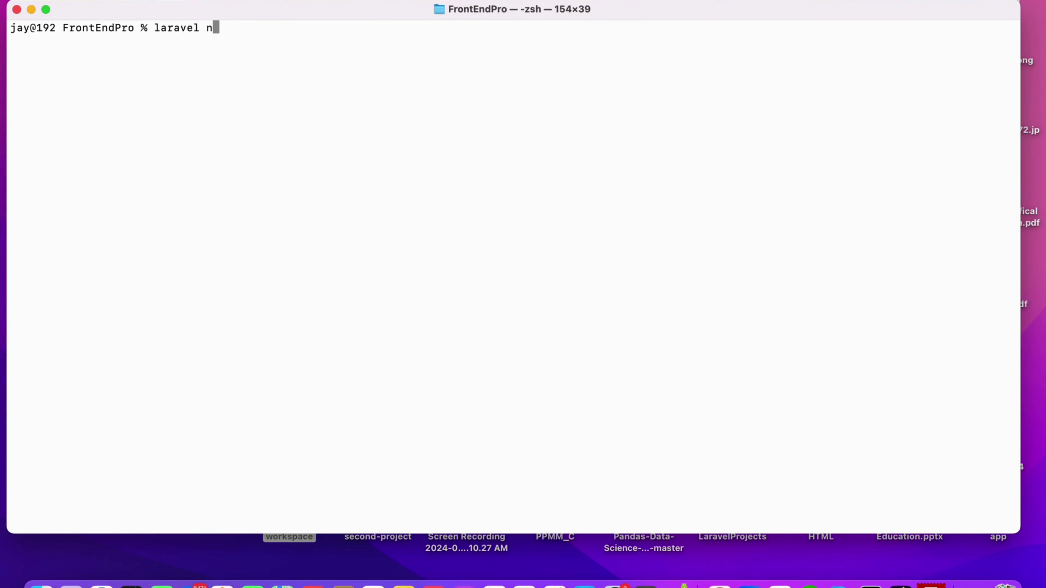
{"action": "type", "text": "ew MyNewPro"}
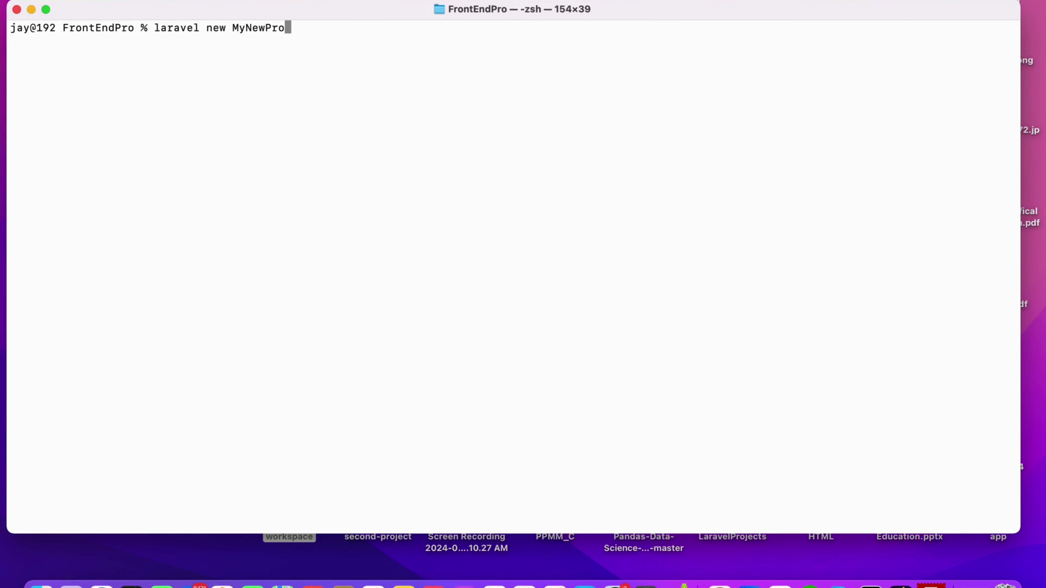
{"action": "type", "text": "ject"}
{"action": "key", "text": "Return"}
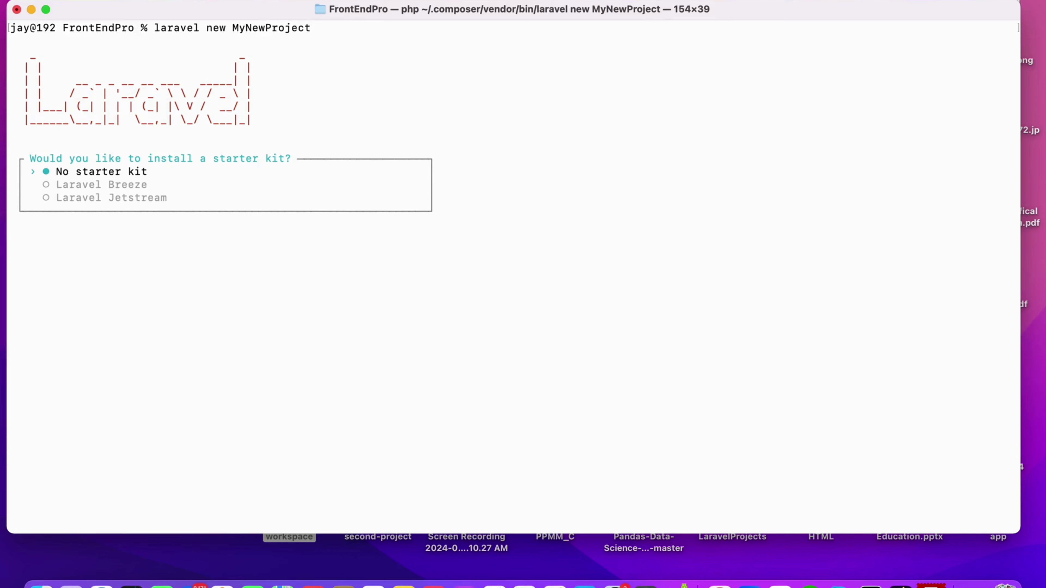
{"action": "key", "text": "Down"}
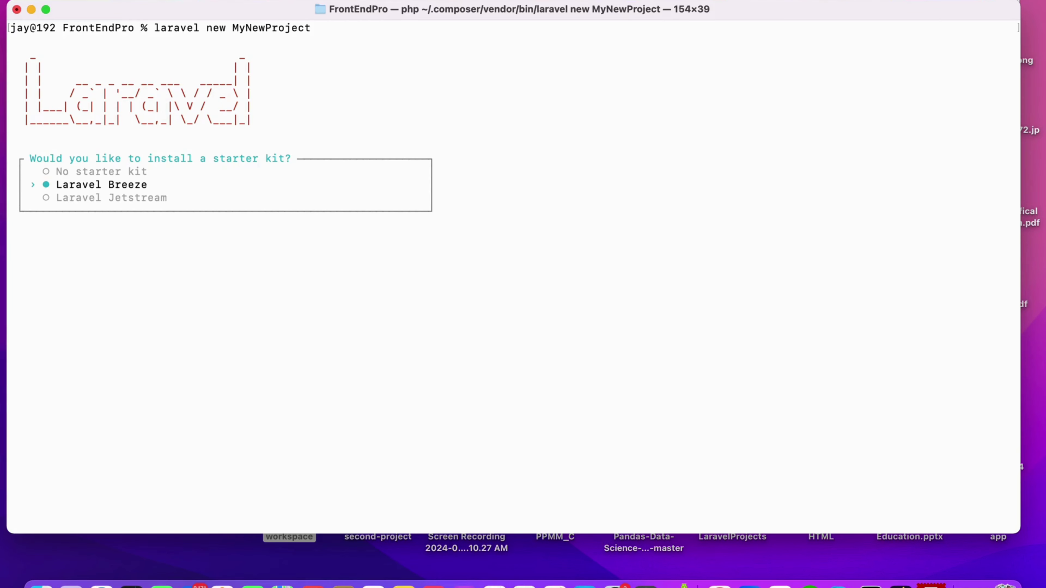
{"action": "key", "text": "Up"}
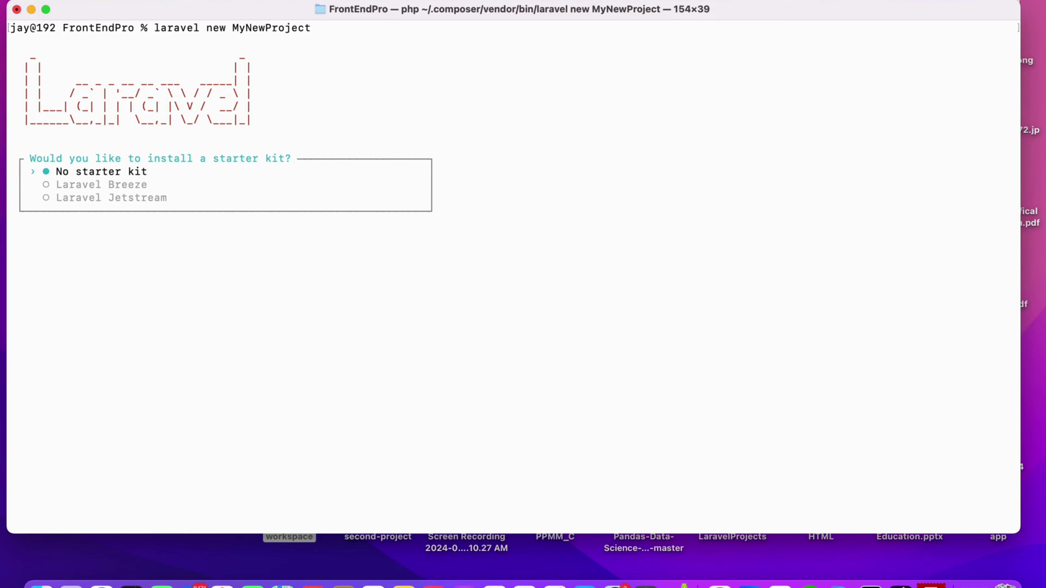
Cycle between the Terminal prompt, the FrontEnd slide and the Laravel frontend docs
{"action": "key", "text": "ctrl+Right"}
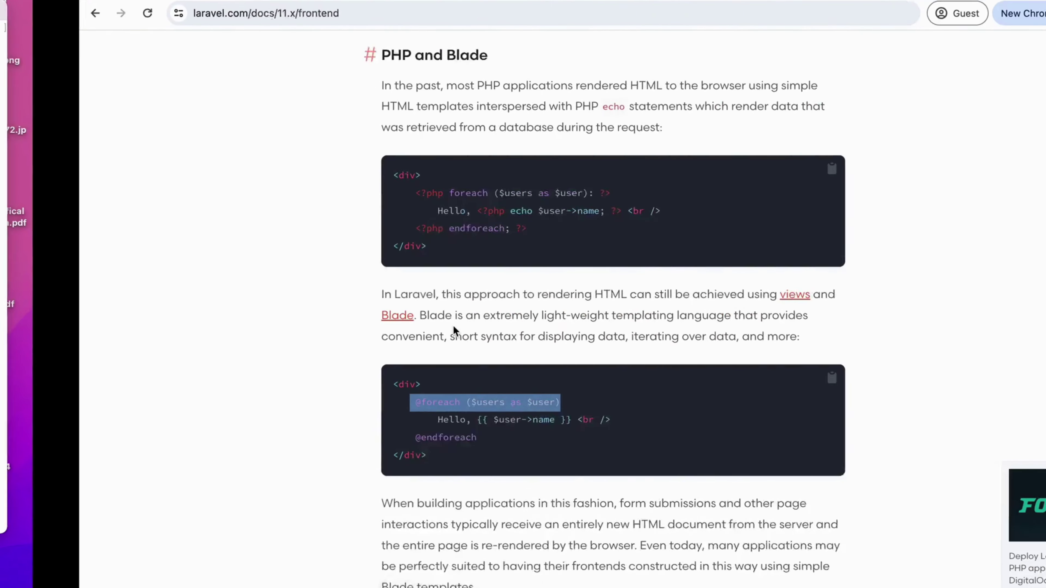
{"action": "key", "text": "super+Tab"}
{"action": "key", "text": "super+Tab"}
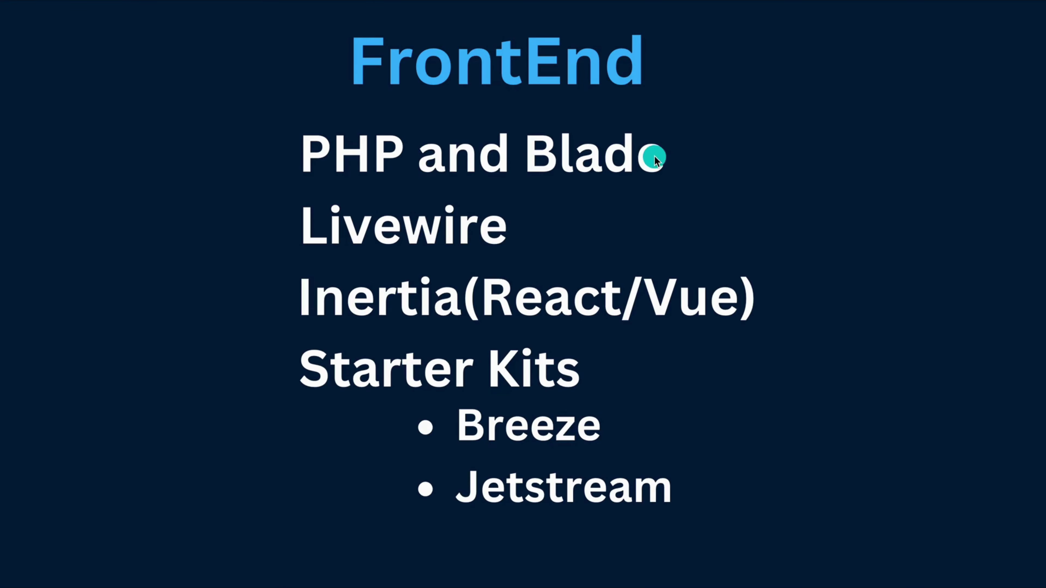
{"action": "key", "text": "super+Tab"}
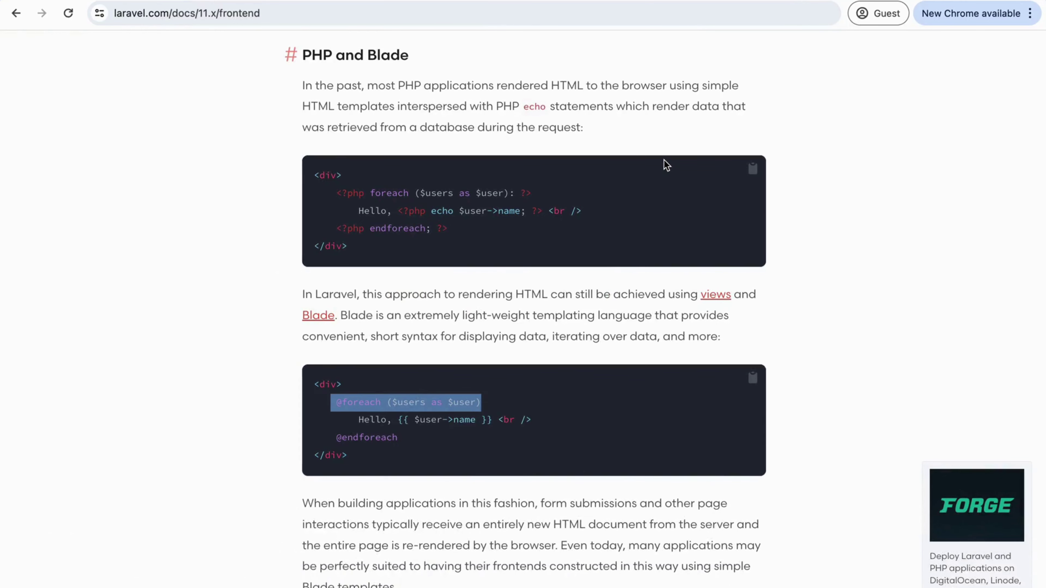
{"action": "key", "text": "super+Tab"}
{"action": "key", "text": "super+Tab"}
{"action": "key", "text": "super+Tab"}
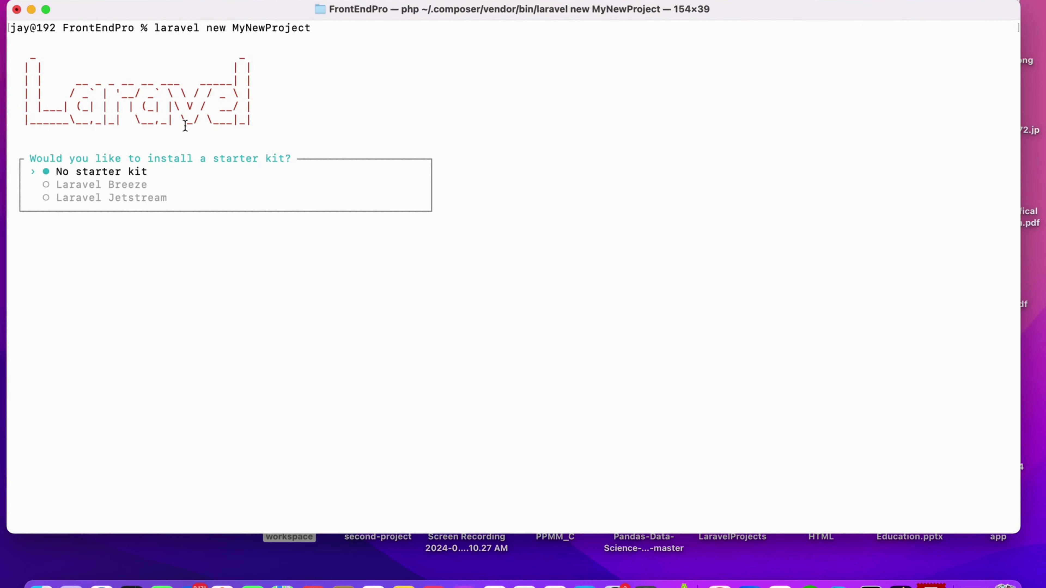
Preview Laravel Breeze and Laravel Jetstream as starter-kit choices, returning to No starter kit
{"action": "key", "text": "Down"}
{"action": "key", "text": "Down"}
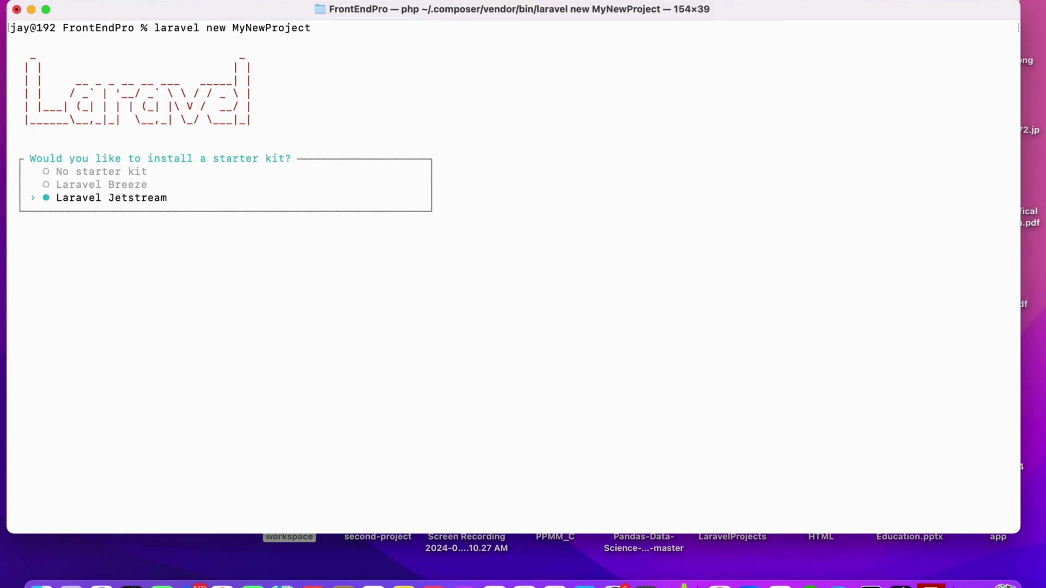
{"action": "key", "text": "Up"}
{"action": "key", "text": "Up"}
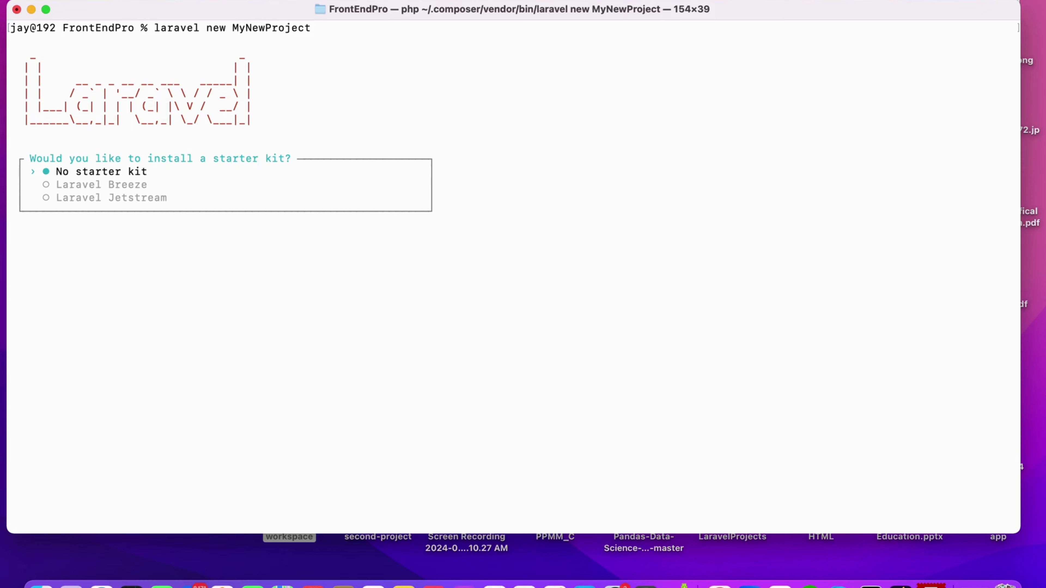
{"action": "key", "text": "Down"}
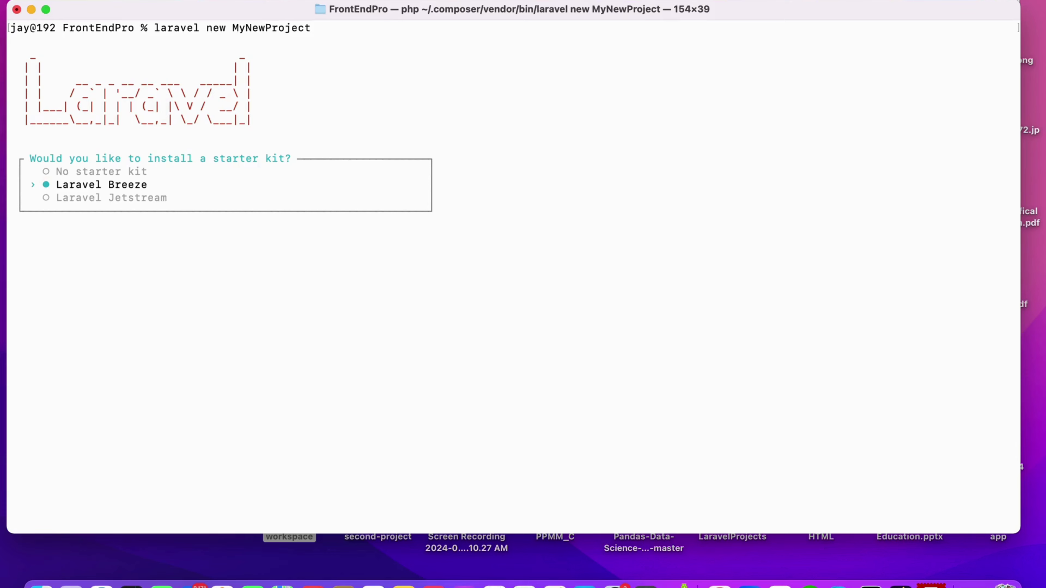
{"action": "key", "text": "Down"}
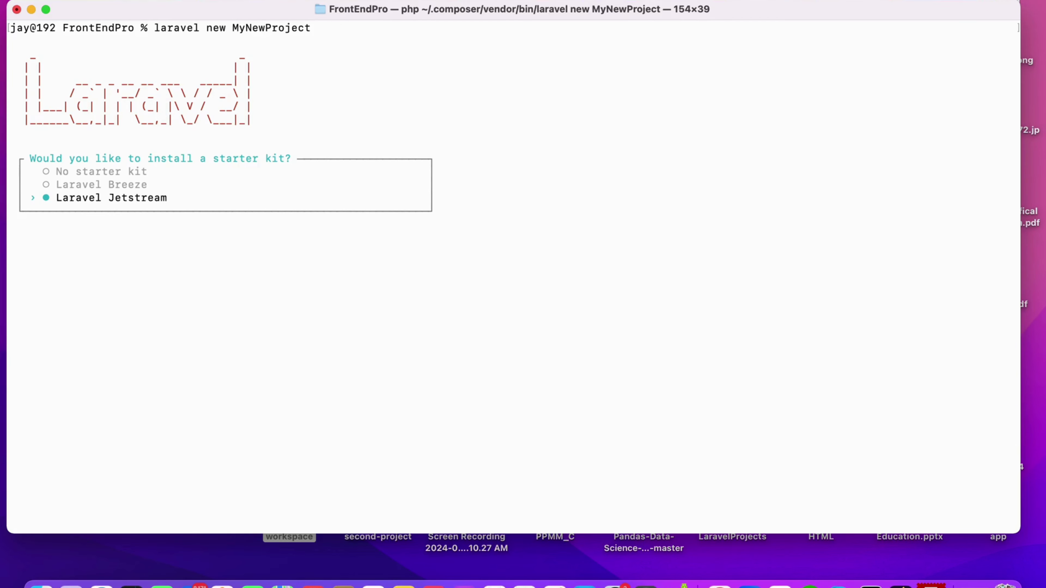
{"action": "key", "text": "Up"}
{"action": "key", "text": "Up"}
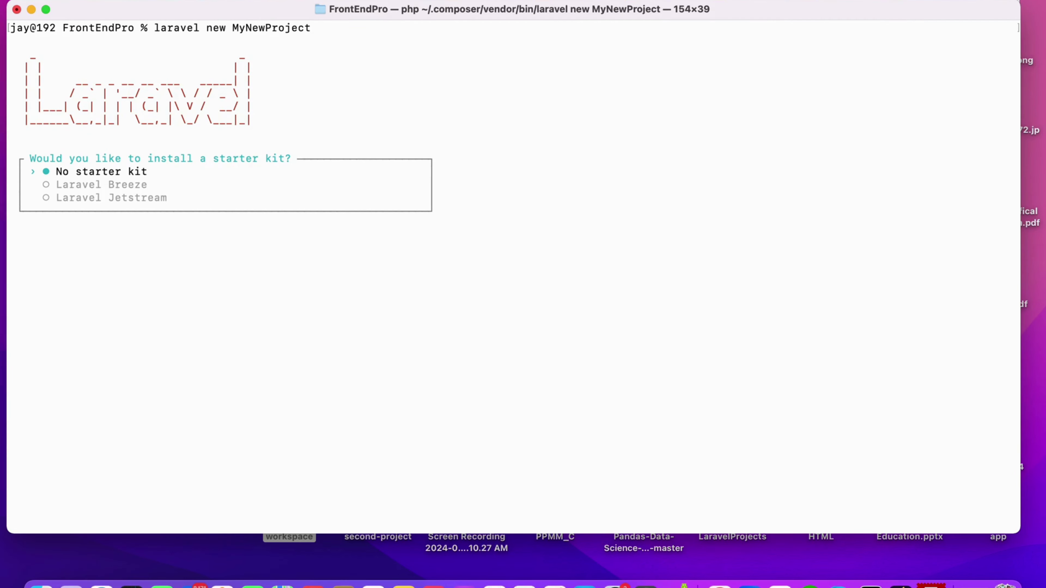
{"action": "key", "text": "Down"}
{"action": "key", "text": "Up"}
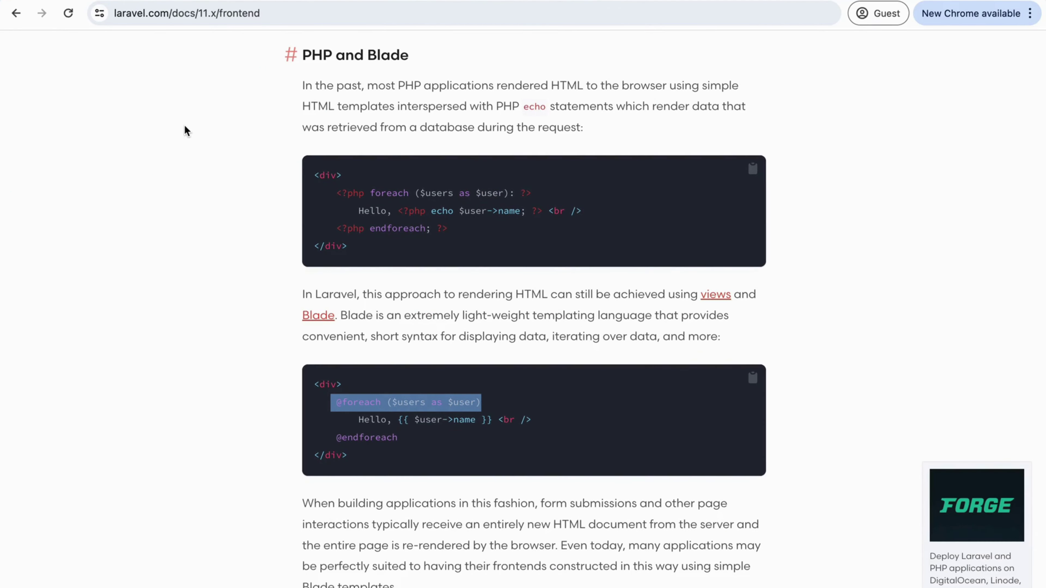
Flip between the slide, docs and Terminal, moving the starter-kit choice to Laravel Breeze
{"action": "key", "text": "ctrl+Right"}
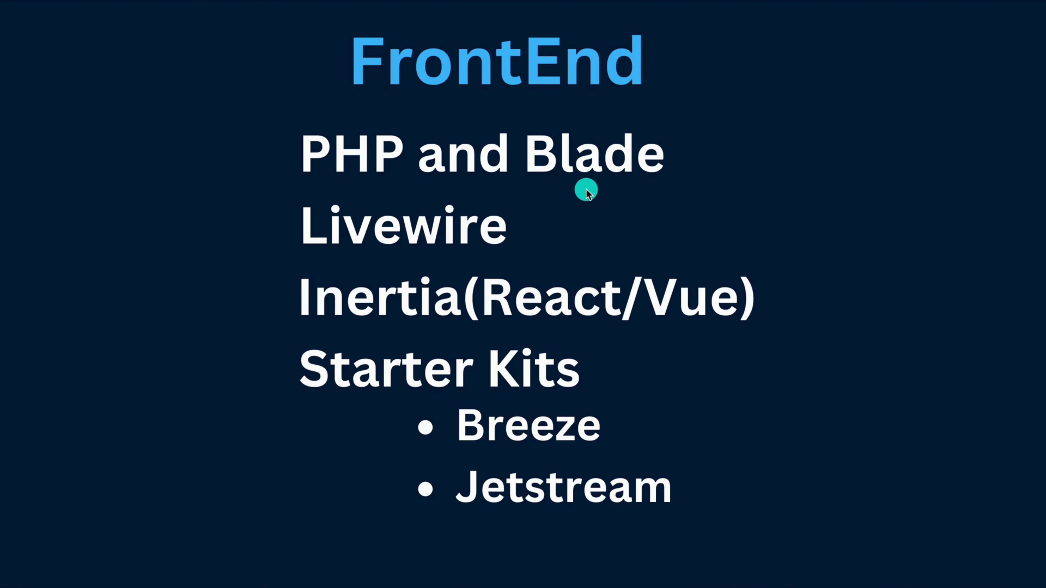
{"action": "key", "text": "ctrl+Left"}
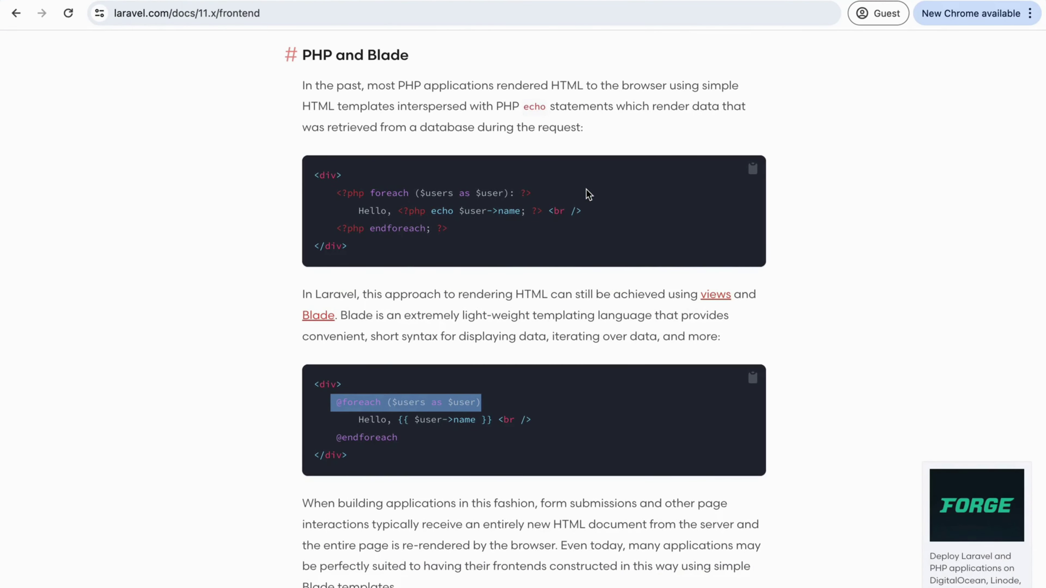
{"action": "key", "text": "ctrl+Left"}
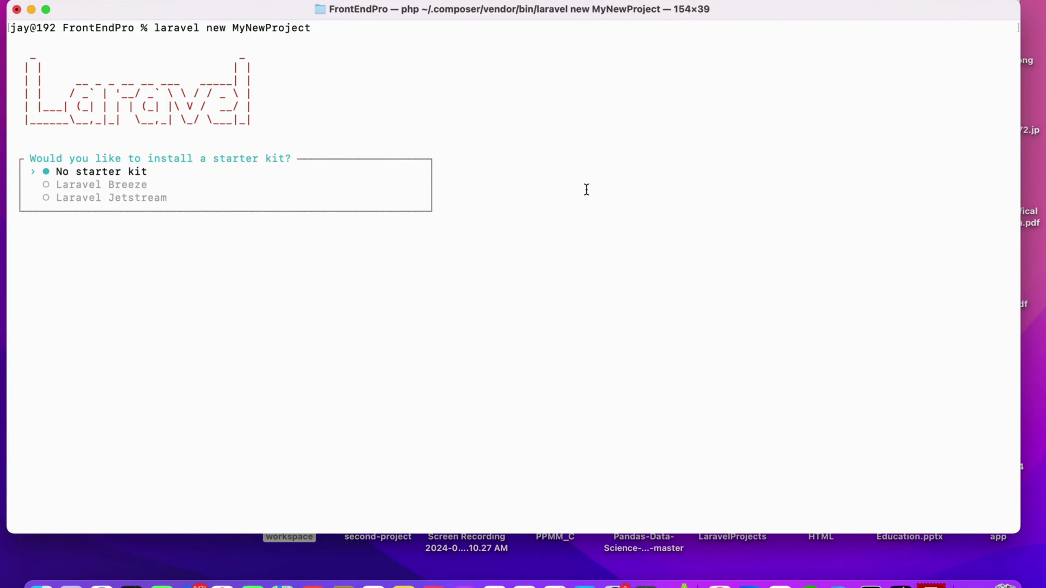
{"action": "key", "text": "Down"}
{"action": "key", "text": "ctrl+Right"}
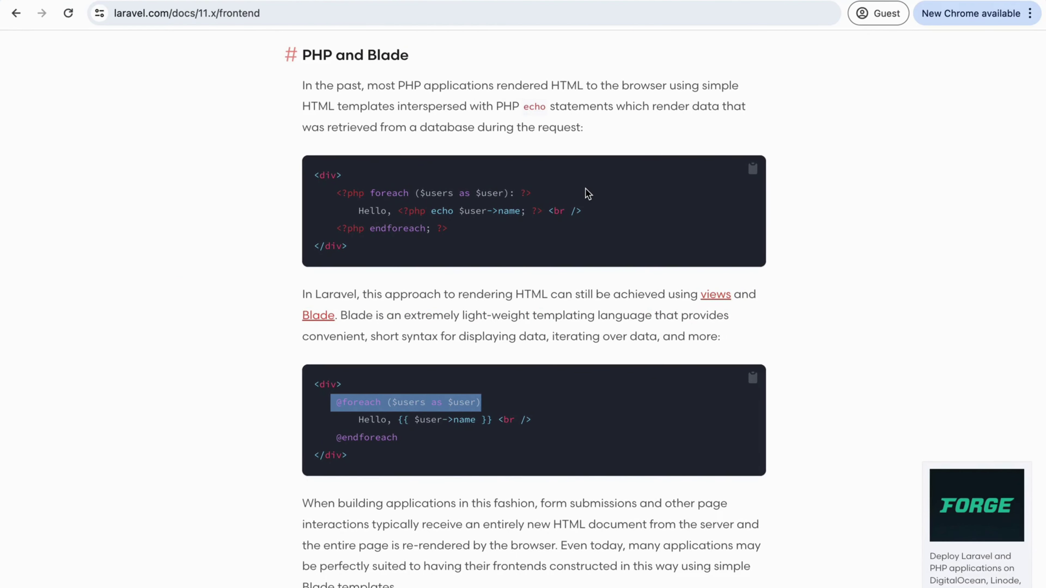
Scroll the docs down to the Livewire section's Counter component example
{"action": "scroll", "coordinate": [585, 188], "scroll_direction": "down", "scroll_amount": 10}
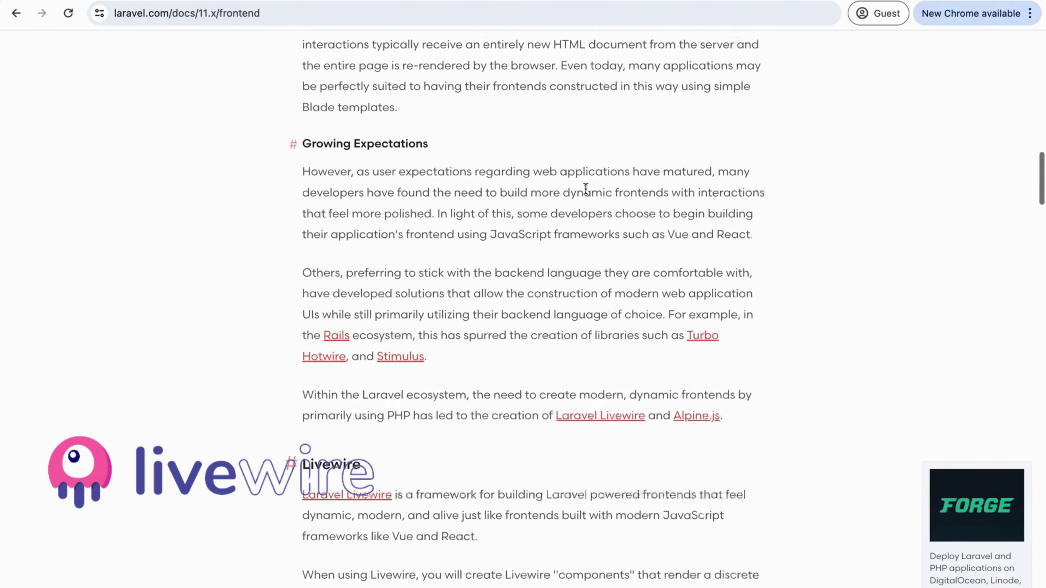
{"action": "scroll", "coordinate": [585, 188], "scroll_direction": "down", "scroll_amount": 6}
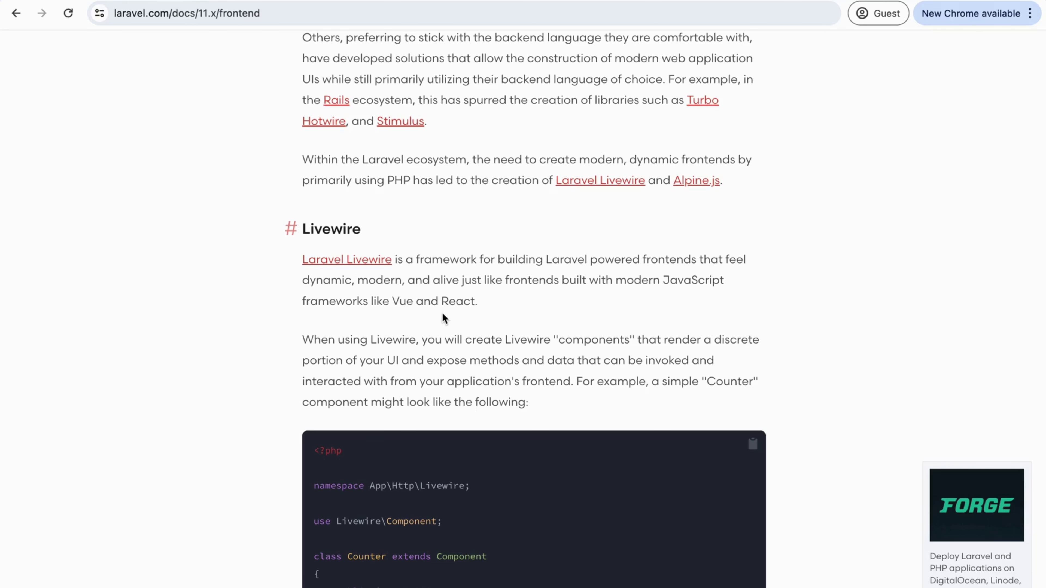
{"action": "scroll", "coordinate": [444, 319], "scroll_direction": "down", "scroll_amount": 3}
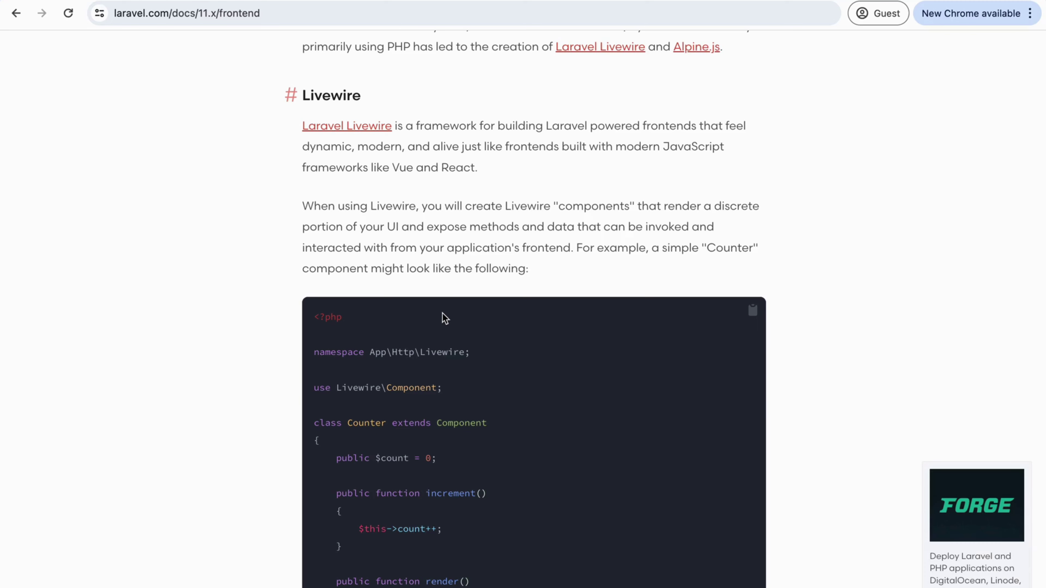
{"action": "scroll", "coordinate": [444, 318], "scroll_direction": "down", "scroll_amount": 5}
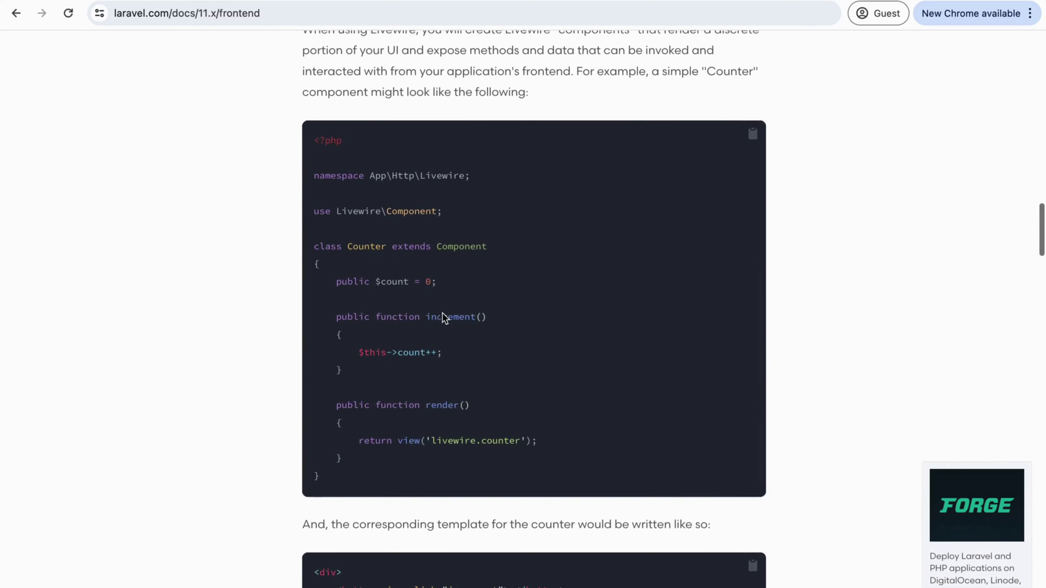
{"action": "scroll", "coordinate": [445, 318], "scroll_direction": "up", "scroll_amount": 1}
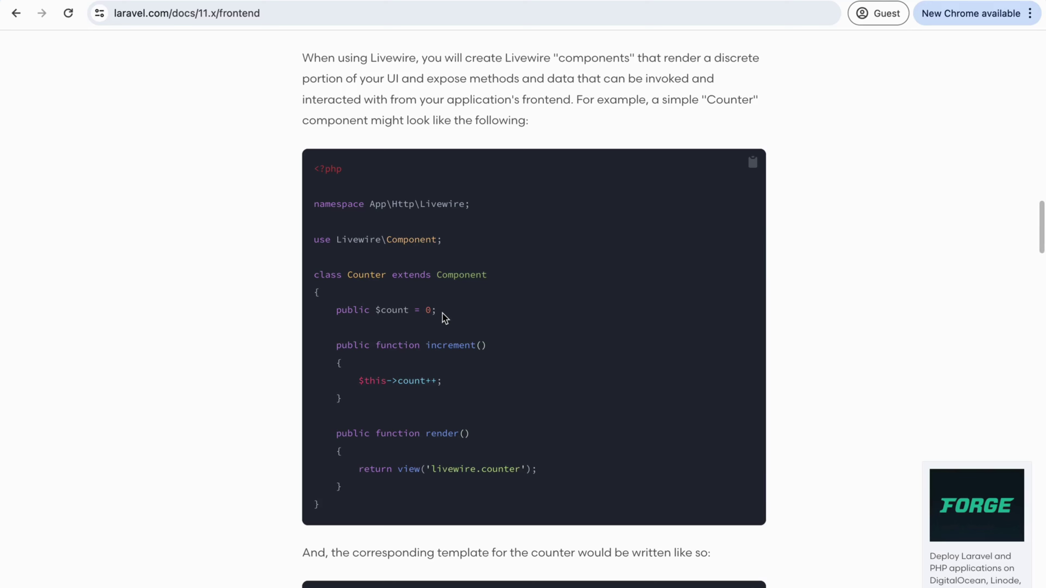
{"action": "scroll", "coordinate": [469, 203], "scroll_direction": "up", "scroll_amount": 2}
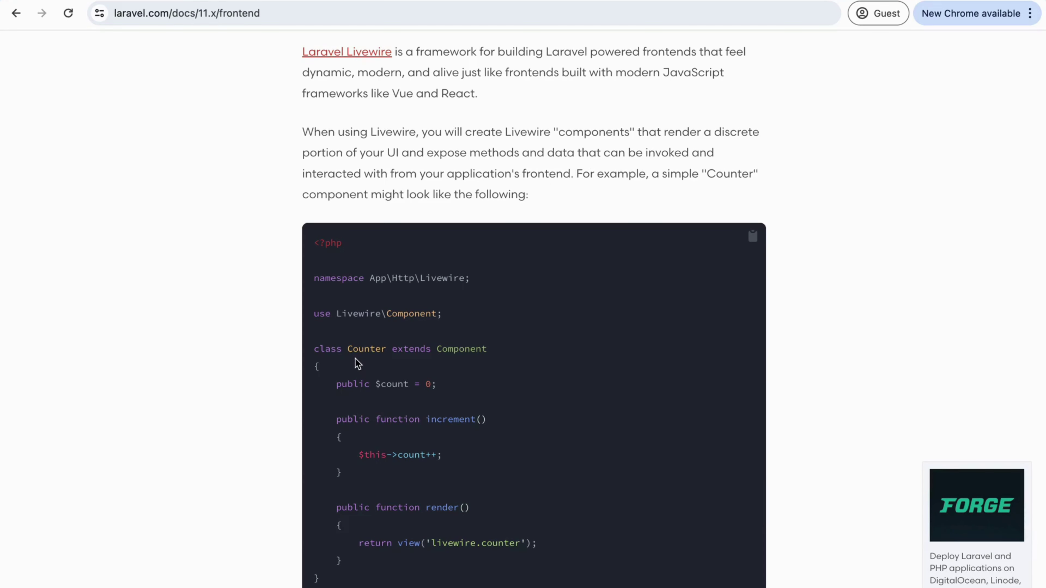
{"action": "double_click", "coordinate": [362, 352]}
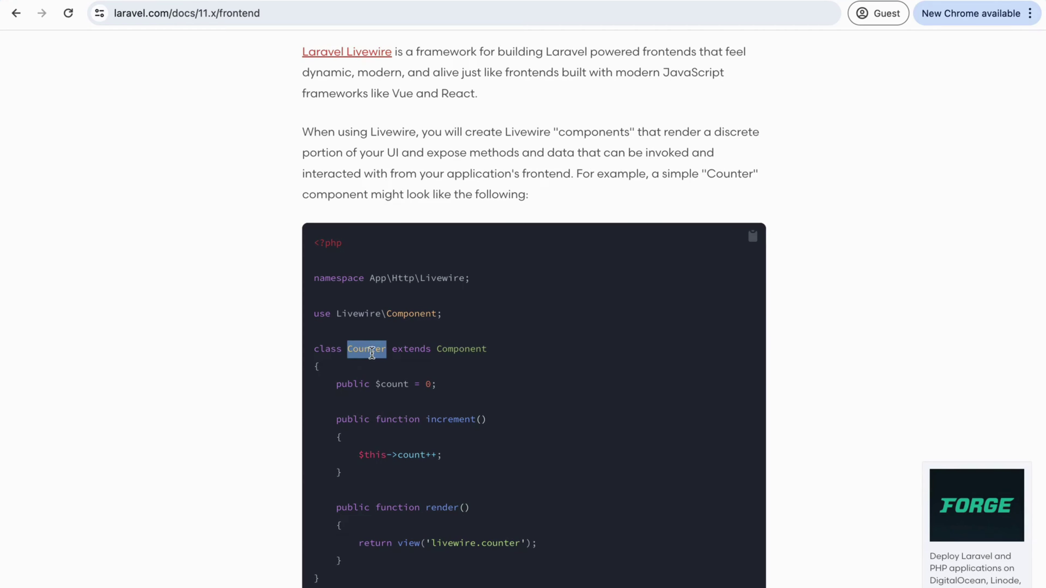
{"action": "left_click", "coordinate": [361, 356]}
{"action": "double_click", "coordinate": [362, 355]}
{"action": "scroll", "coordinate": [404, 470], "scroll_direction": "down", "scroll_amount": 5}
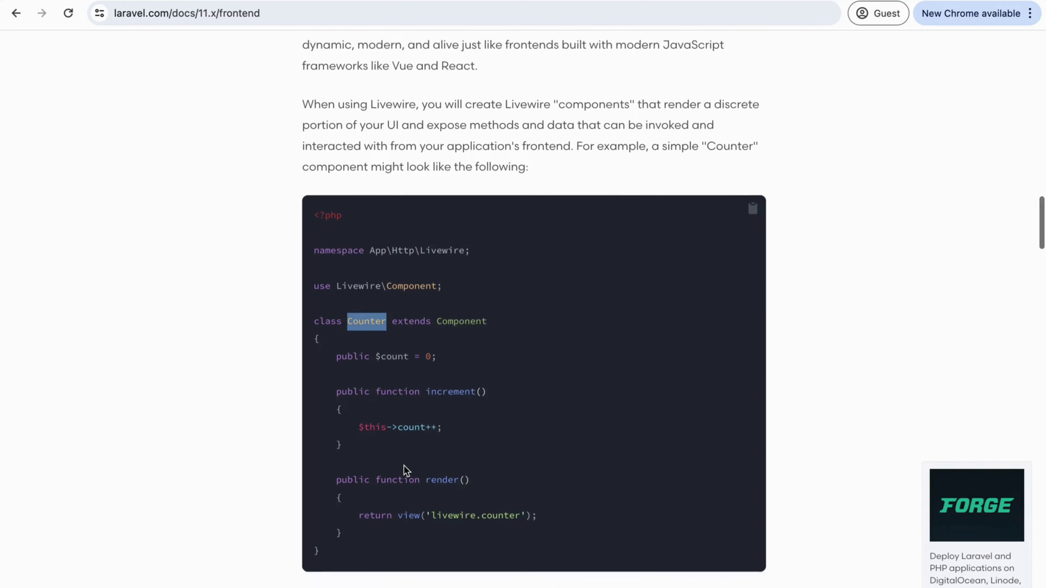
{"action": "double_click", "coordinate": [457, 213]}
{"action": "left_click", "coordinate": [457, 213]}
{"action": "double_click", "coordinate": [456, 213]}
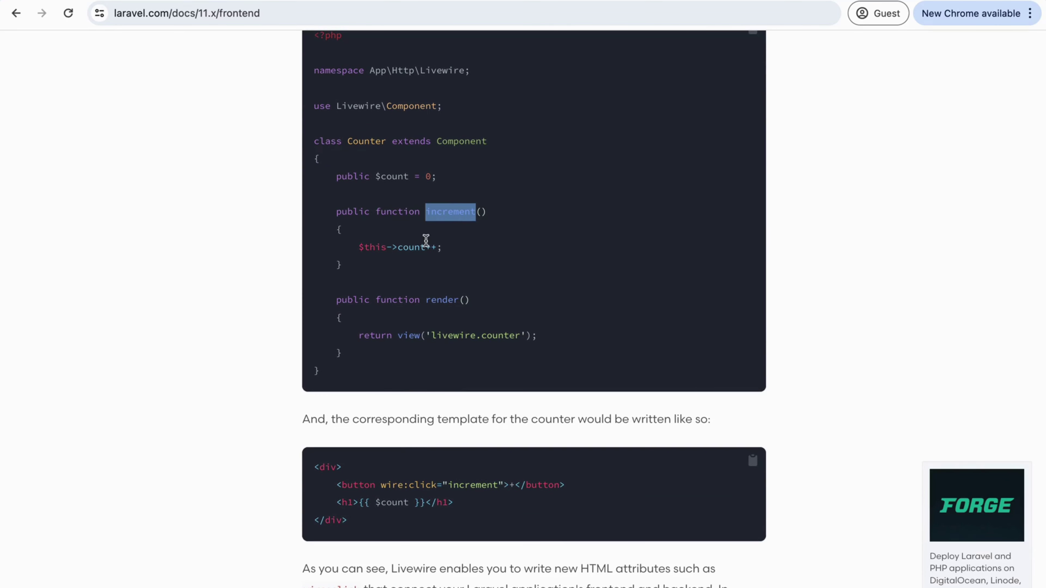
{"action": "left_click", "coordinate": [447, 213]}
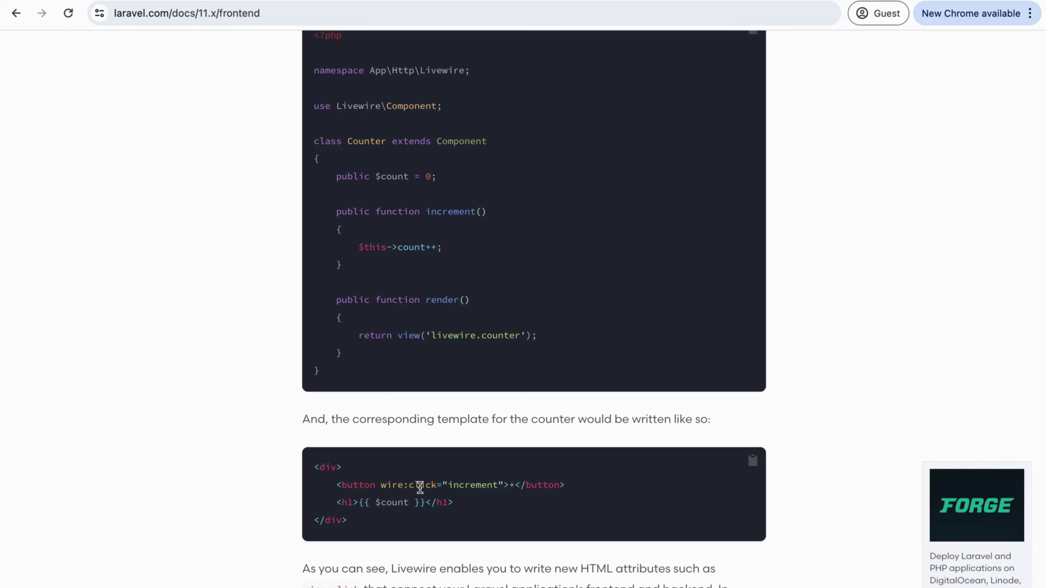
{"action": "double_click", "coordinate": [466, 484]}
{"action": "double_click", "coordinate": [395, 504]}
{"action": "scroll", "coordinate": [396, 505], "scroll_direction": "up", "scroll_amount": 2}
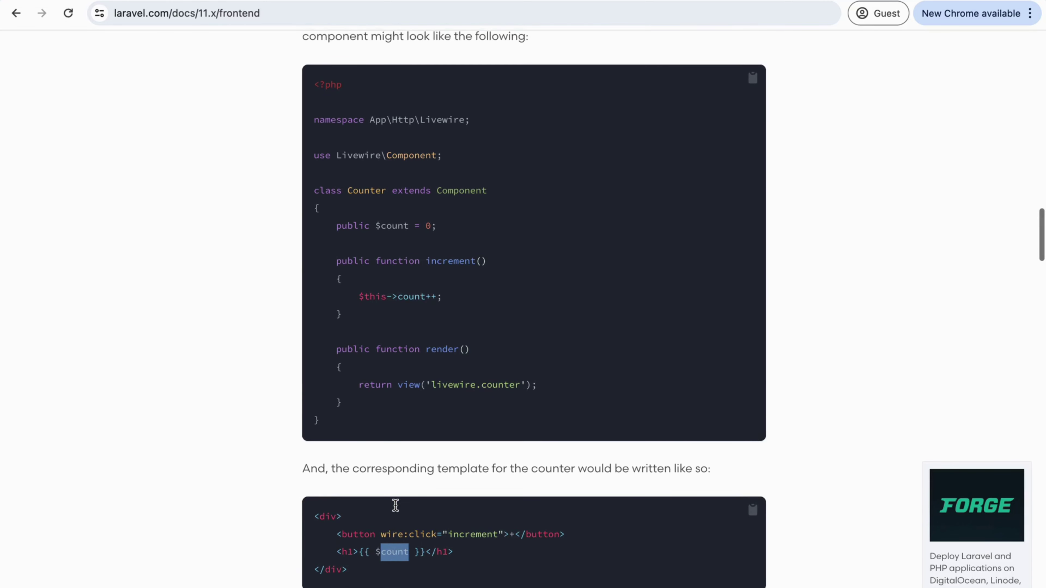
{"action": "triple_click", "coordinate": [479, 531]}
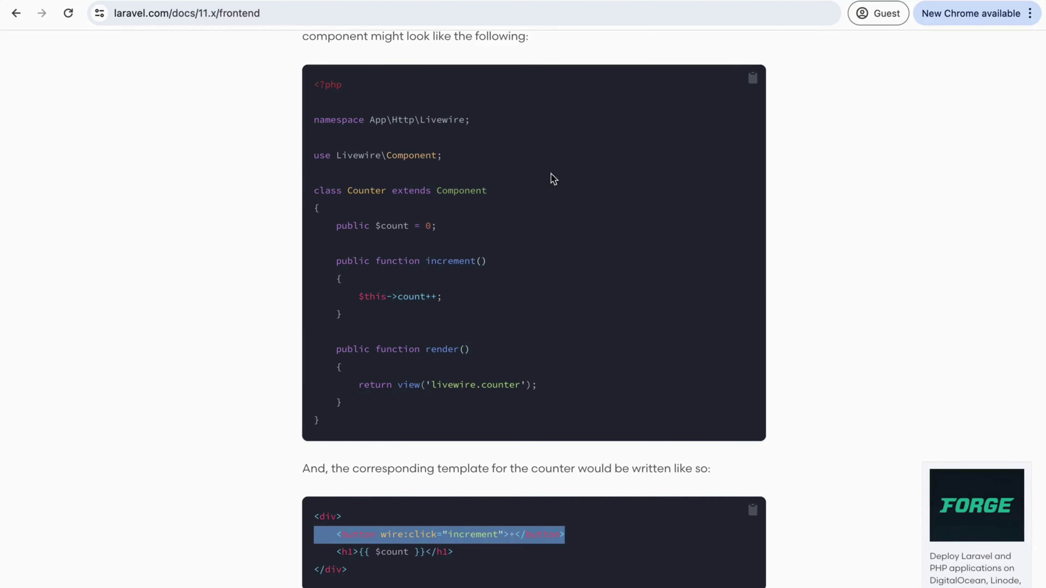
{"action": "double_click", "coordinate": [447, 263]}
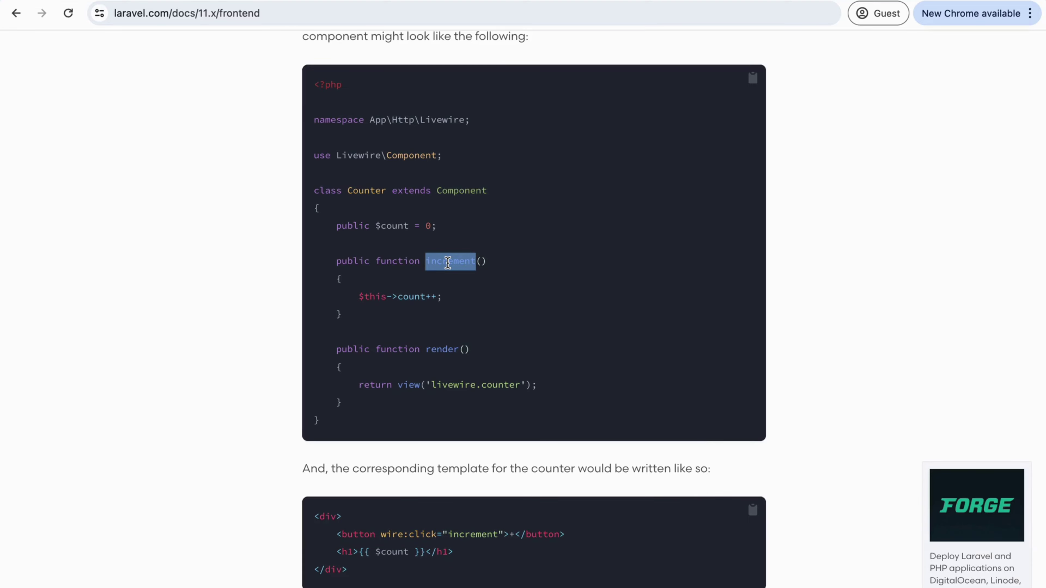
{"action": "scroll", "coordinate": [447, 263], "scroll_direction": "up", "scroll_amount": 4}
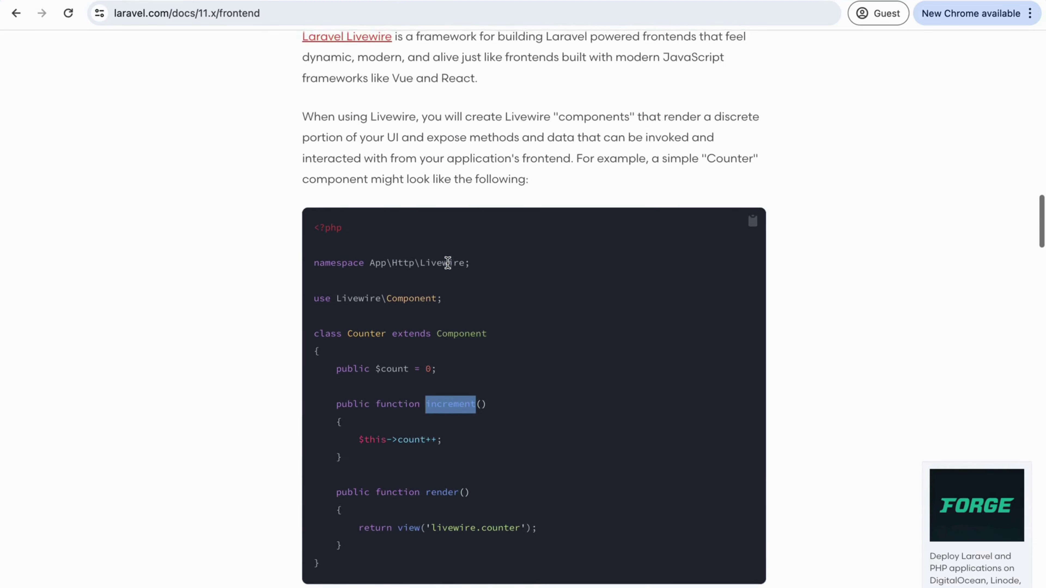
{"action": "scroll", "coordinate": [448, 263], "scroll_direction": "up", "scroll_amount": 3}
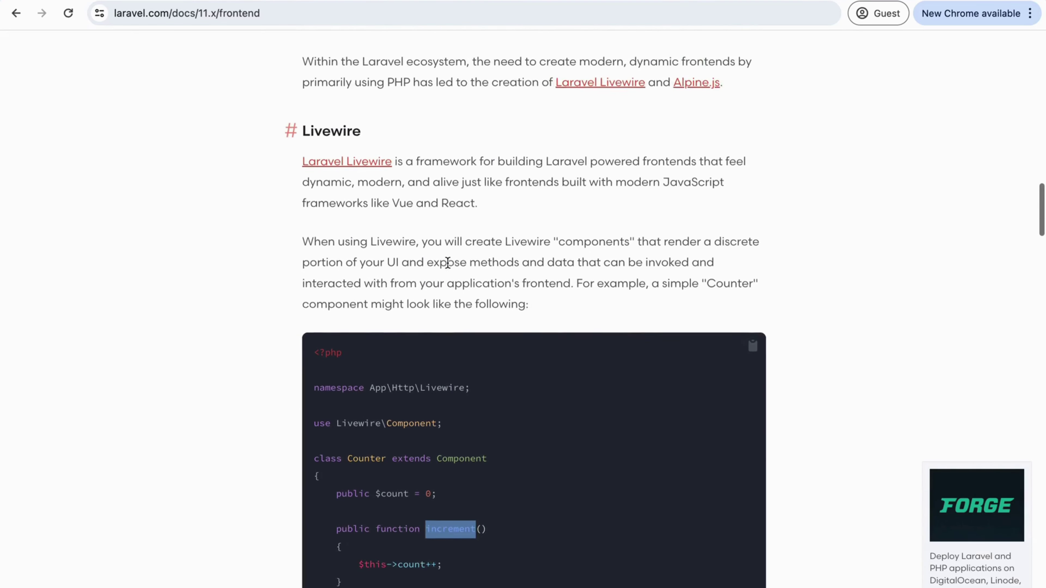
{"action": "scroll", "coordinate": [479, 257], "scroll_direction": "down", "scroll_amount": 15}
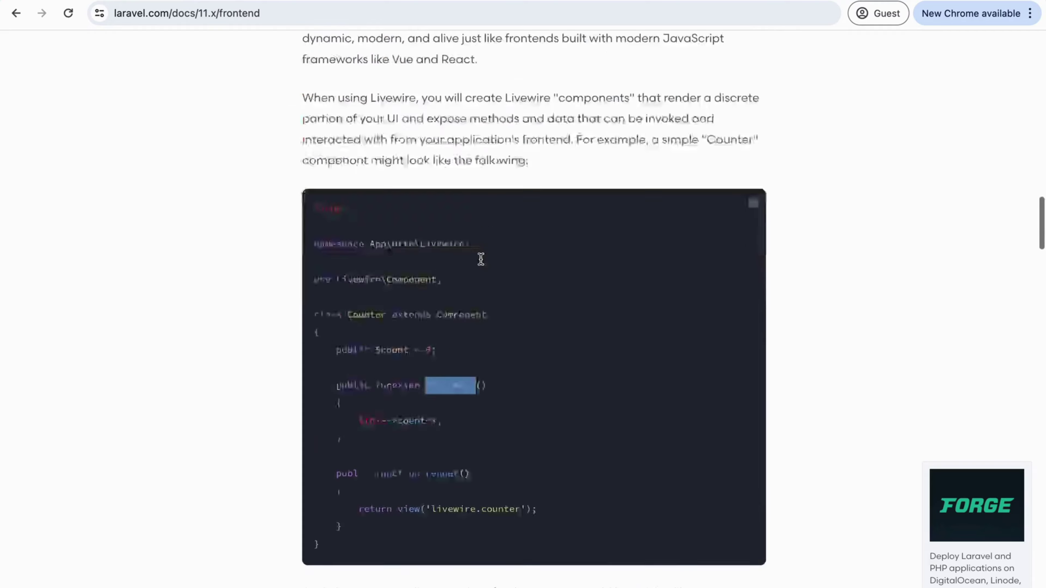